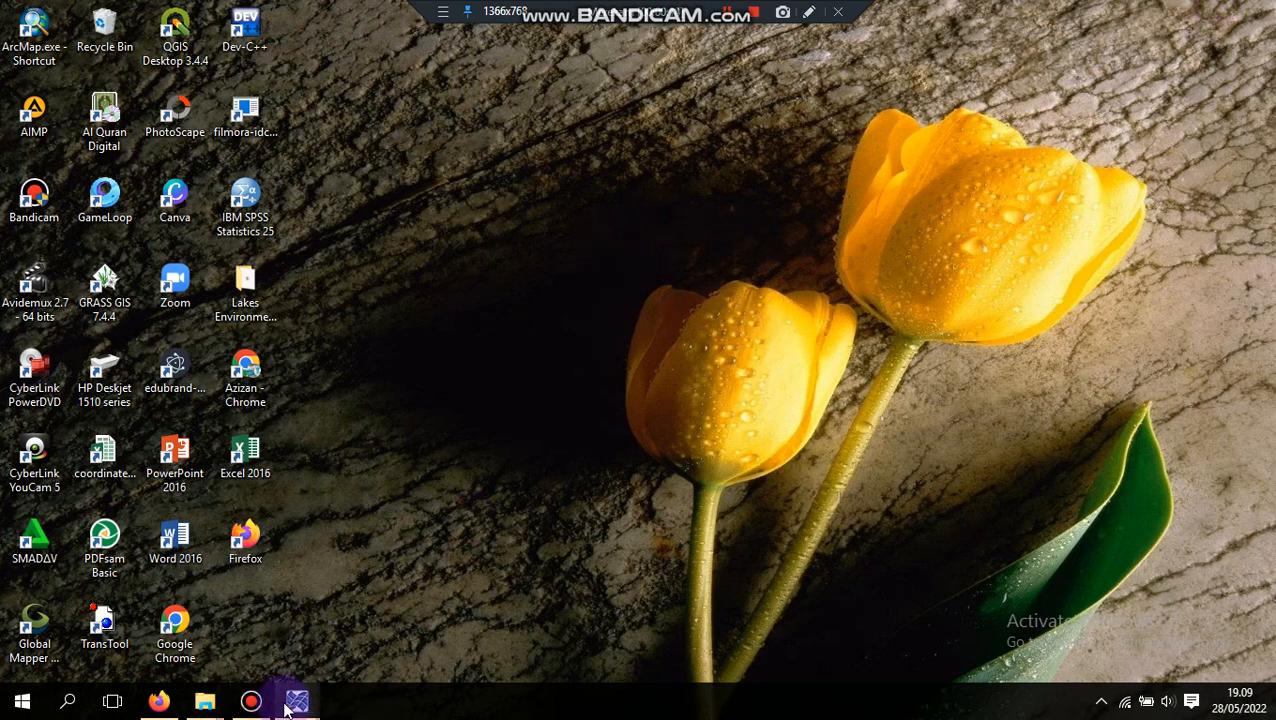
Switch to ENVI and open CROP_PANKROMATIK_MENTAWAI.HDR and CROP_RECTANGLE_MENTAWAI.HDR together
{"action": "mouse_move", "coordinate": [290, 708]}
{"action": "left_click", "coordinate": [322, 630]}
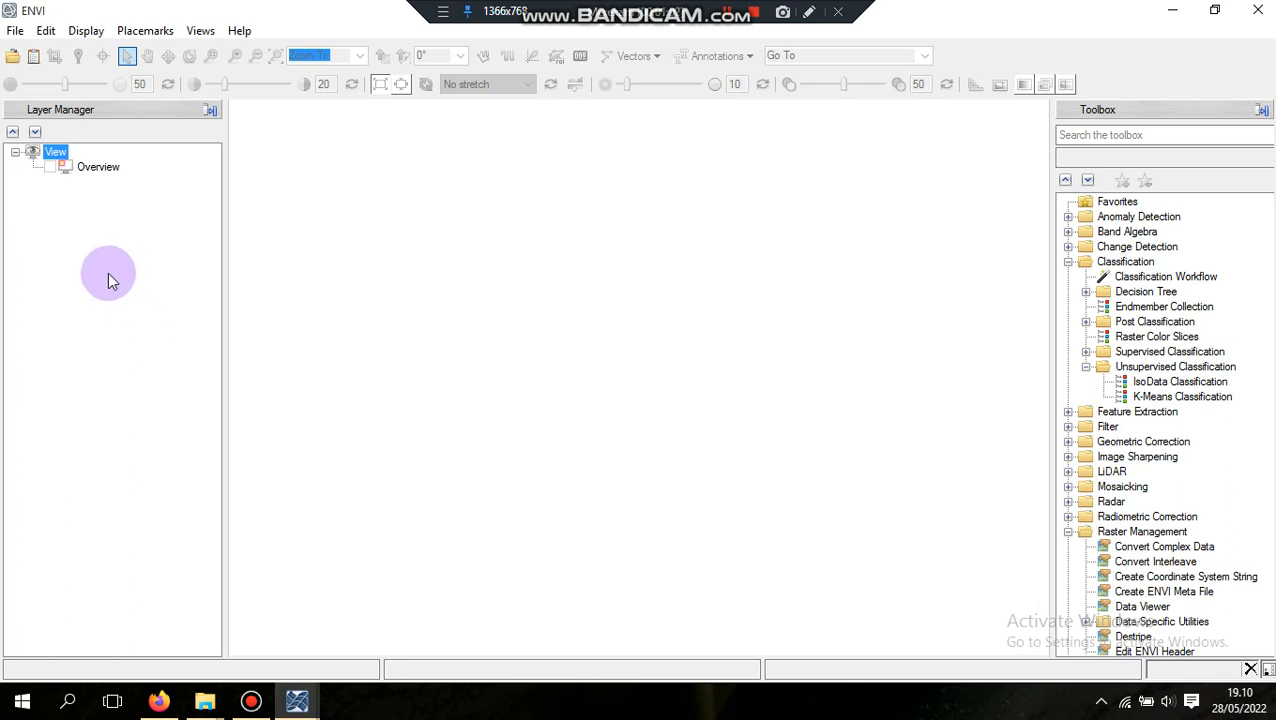
{"action": "left_click", "coordinate": [12, 57]}
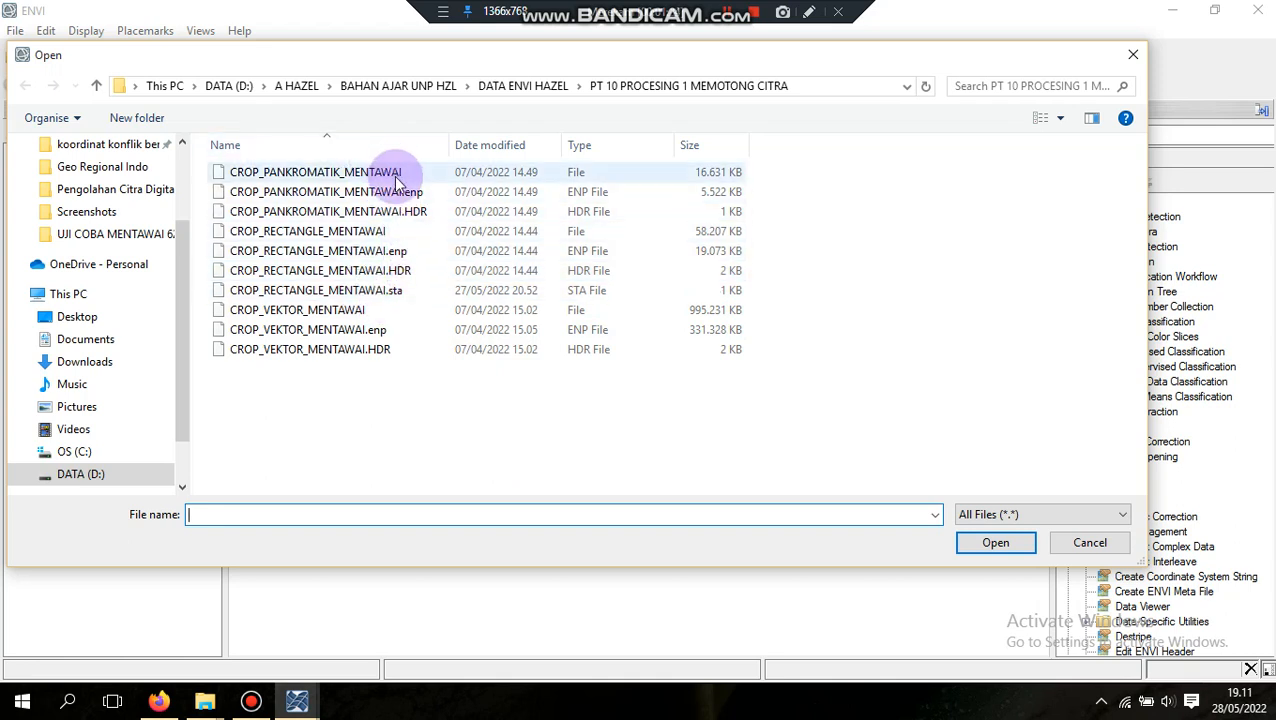
{"action": "left_click", "coordinate": [407, 211]}
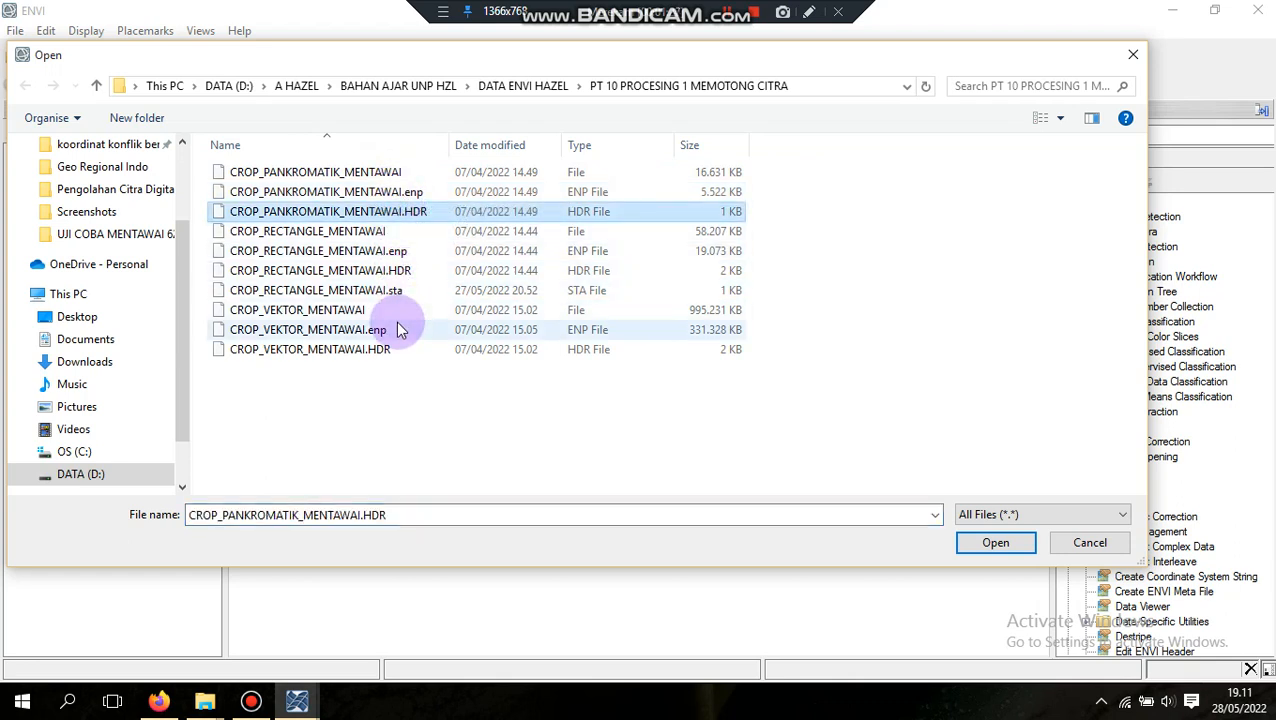
{"action": "left_click", "coordinate": [409, 270], "text": "ctrl"}
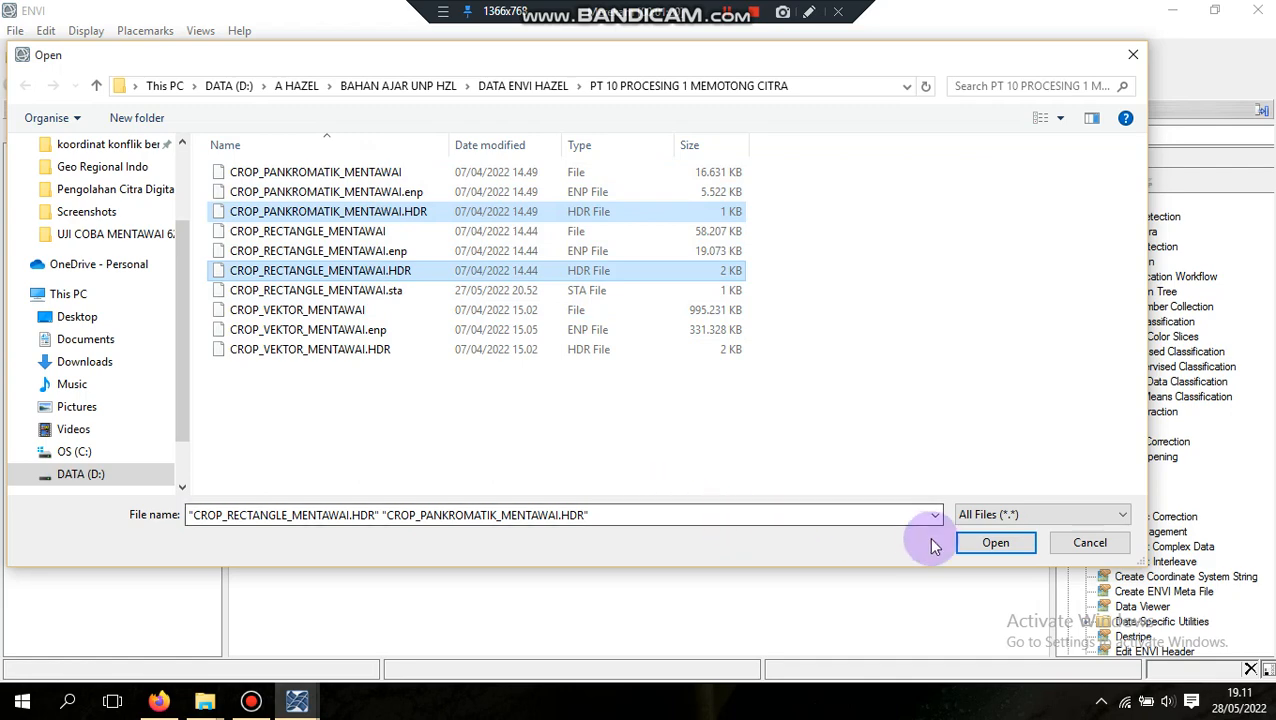
{"action": "left_click", "coordinate": [982, 548]}
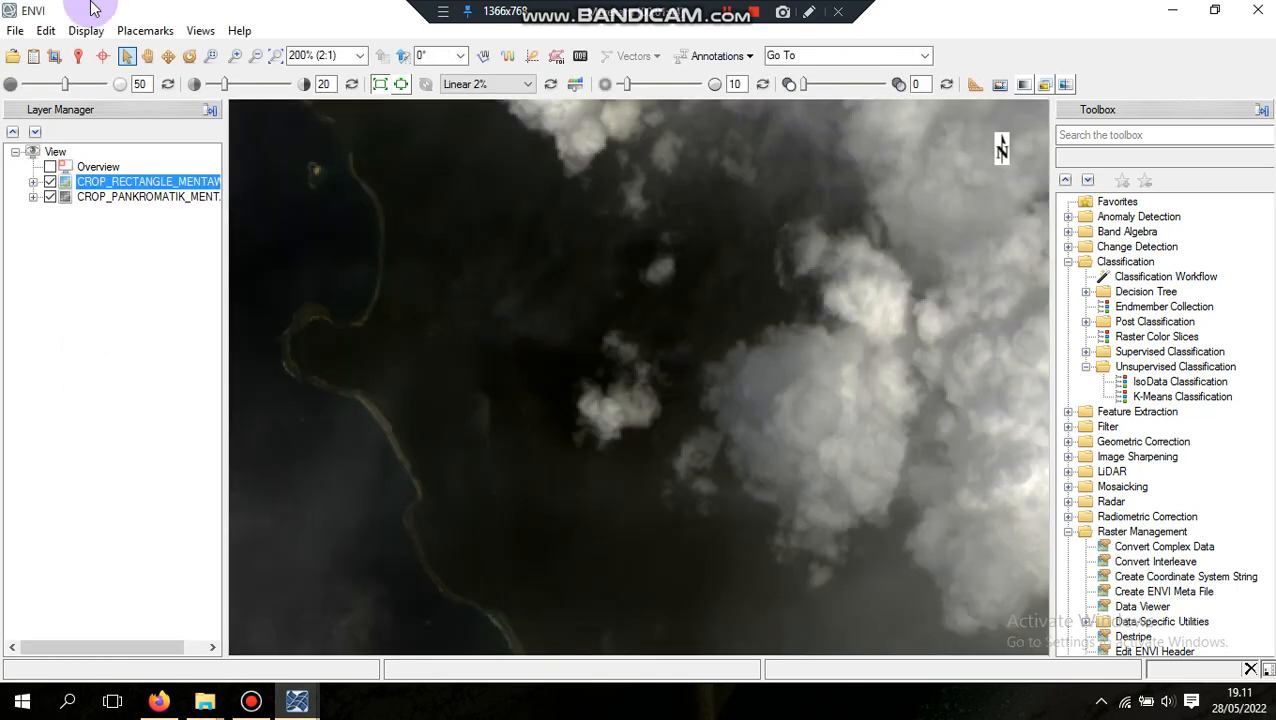
Show the bands of both loaded layers and examine the coastline and cloud cover across the CROP_RECTANGLE_MENTAWAI image
{"action": "left_click", "coordinate": [33, 182]}
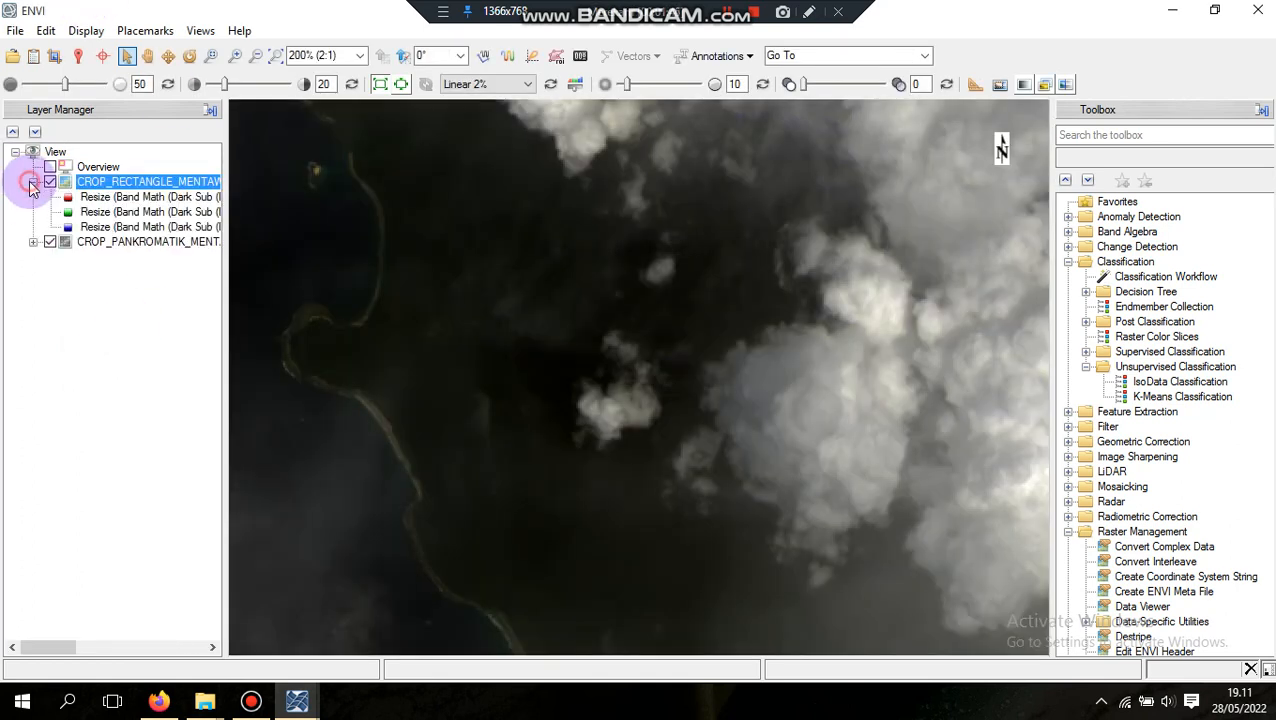
{"action": "left_click", "coordinate": [33, 242]}
{"action": "left_click", "coordinate": [146, 56]}
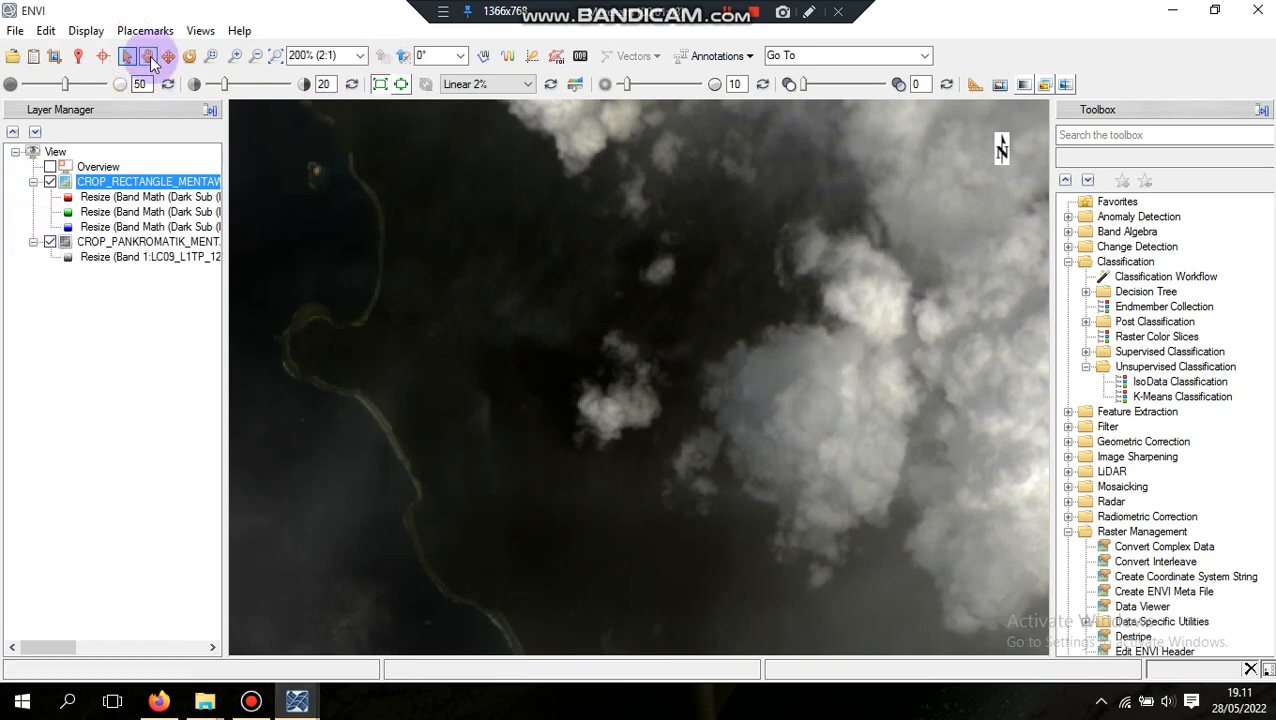
{"action": "scroll", "coordinate": [503, 248], "scroll_direction": "down", "scroll_amount": 4}
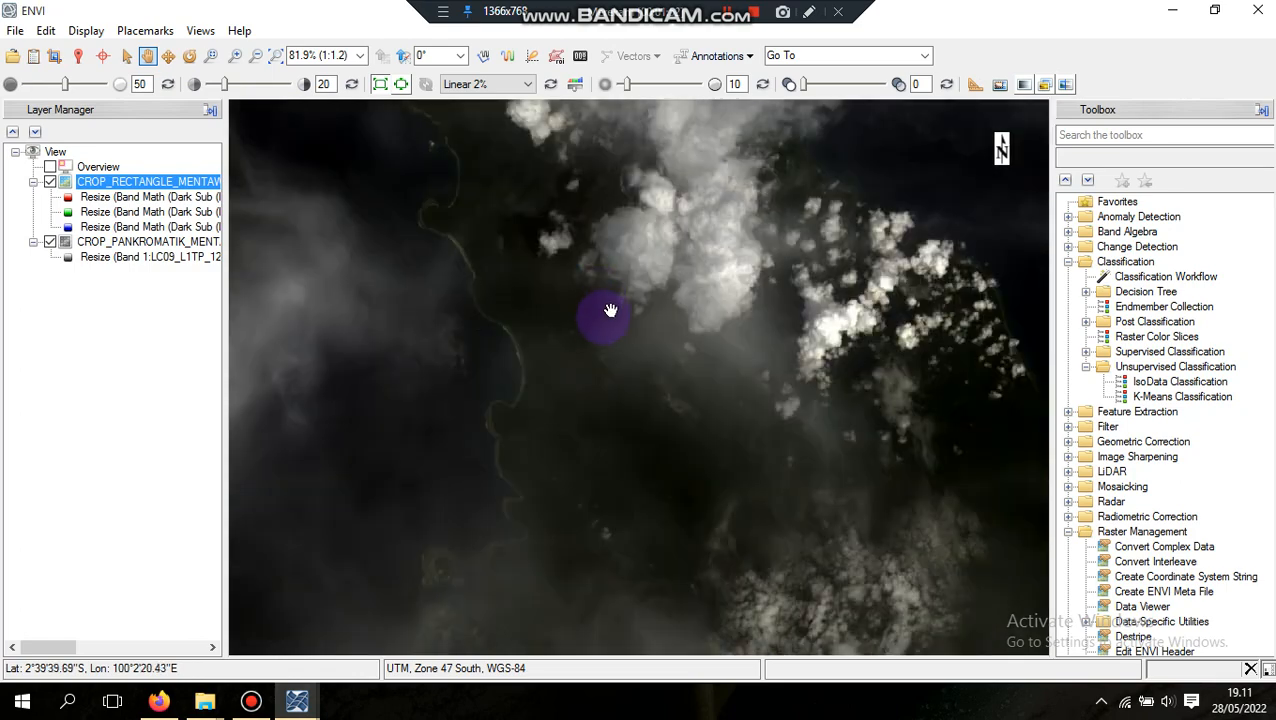
{"action": "left_click_drag", "start_coordinate": [610, 311], "coordinate": [612, 157]}
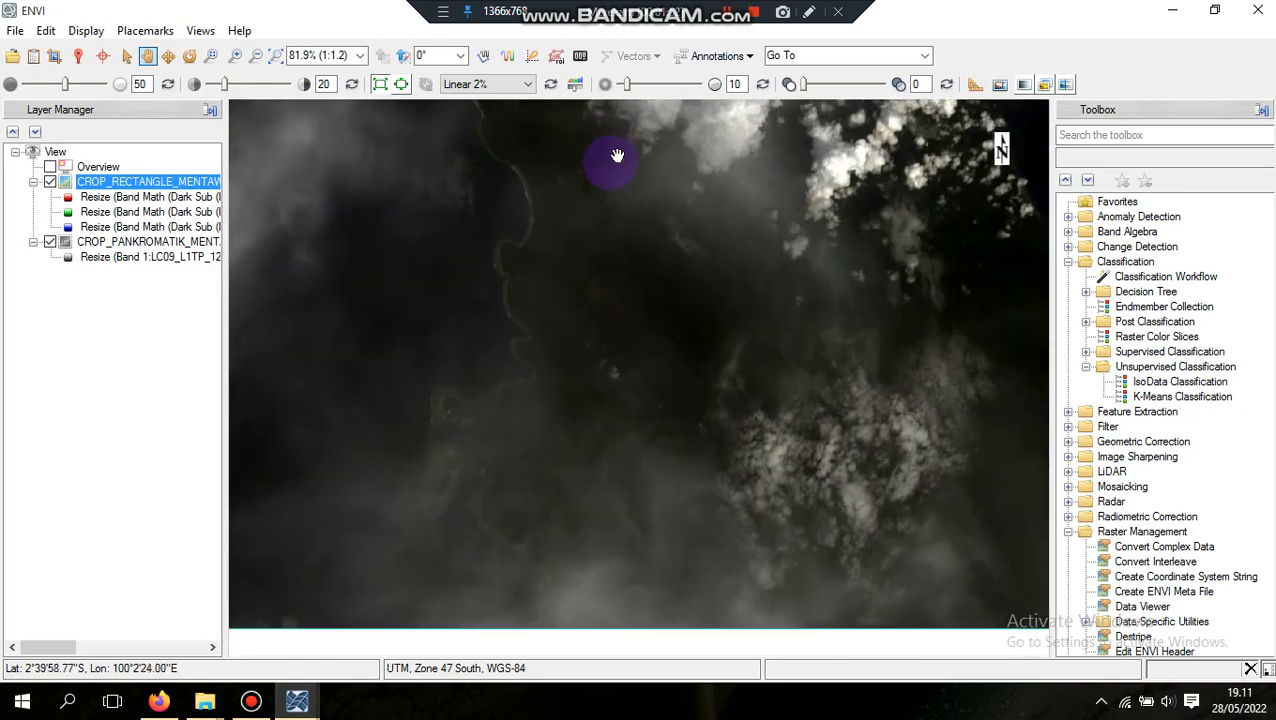
{"action": "left_click_drag", "start_coordinate": [675, 265], "coordinate": [843, 466]}
{"action": "scroll", "coordinate": [753, 367], "scroll_direction": "down", "scroll_amount": 3}
{"action": "scroll", "coordinate": [753, 367], "scroll_direction": "up", "scroll_amount": 2}
{"action": "scroll", "coordinate": [753, 367], "scroll_direction": "up", "scroll_amount": 1}
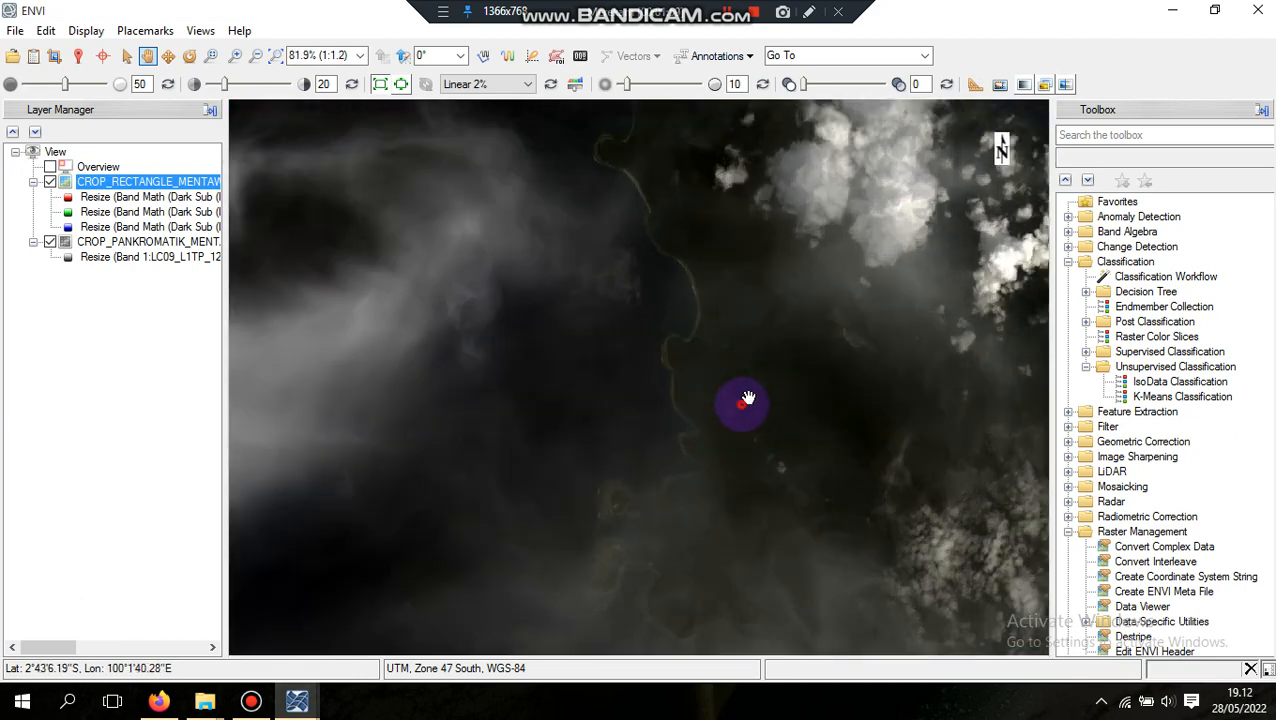
{"action": "left_click_drag", "start_coordinate": [743, 404], "coordinate": [669, 407]}
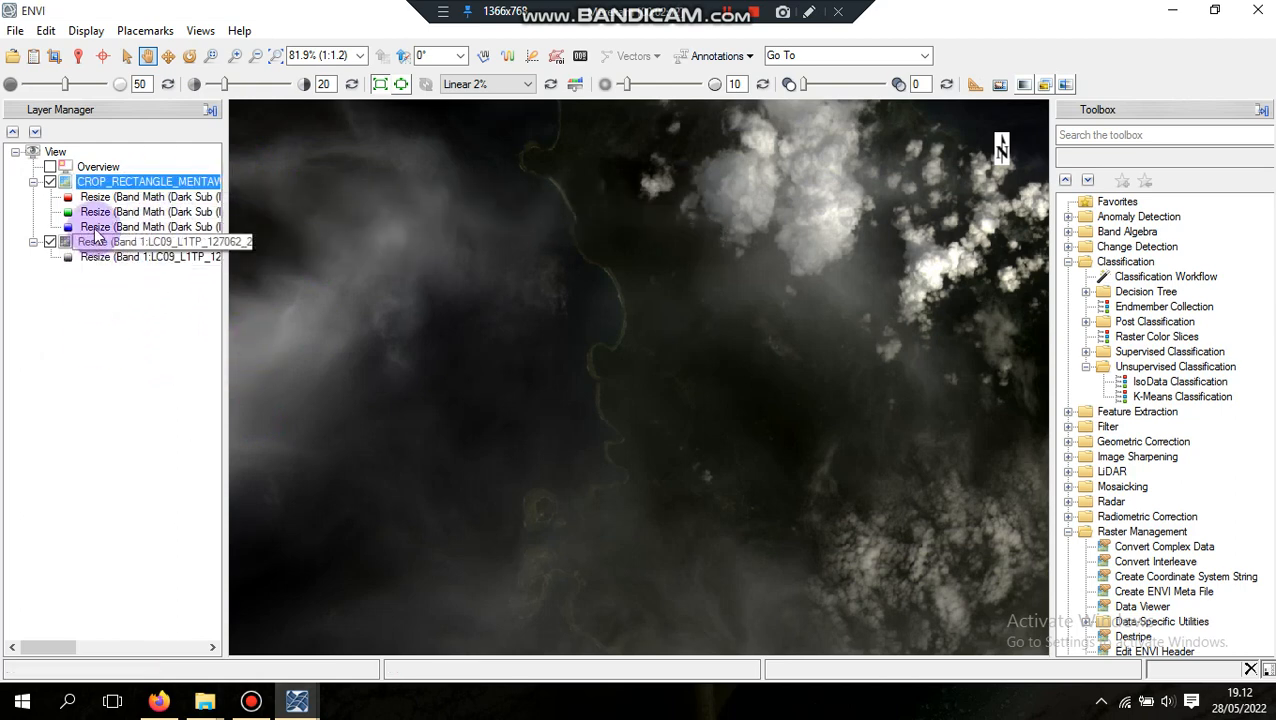
Compare the multispectral and panchromatic images with a View Swipe, moving the divider across the coastline, and end the swipe
{"action": "left_click", "coordinate": [1066, 85]}
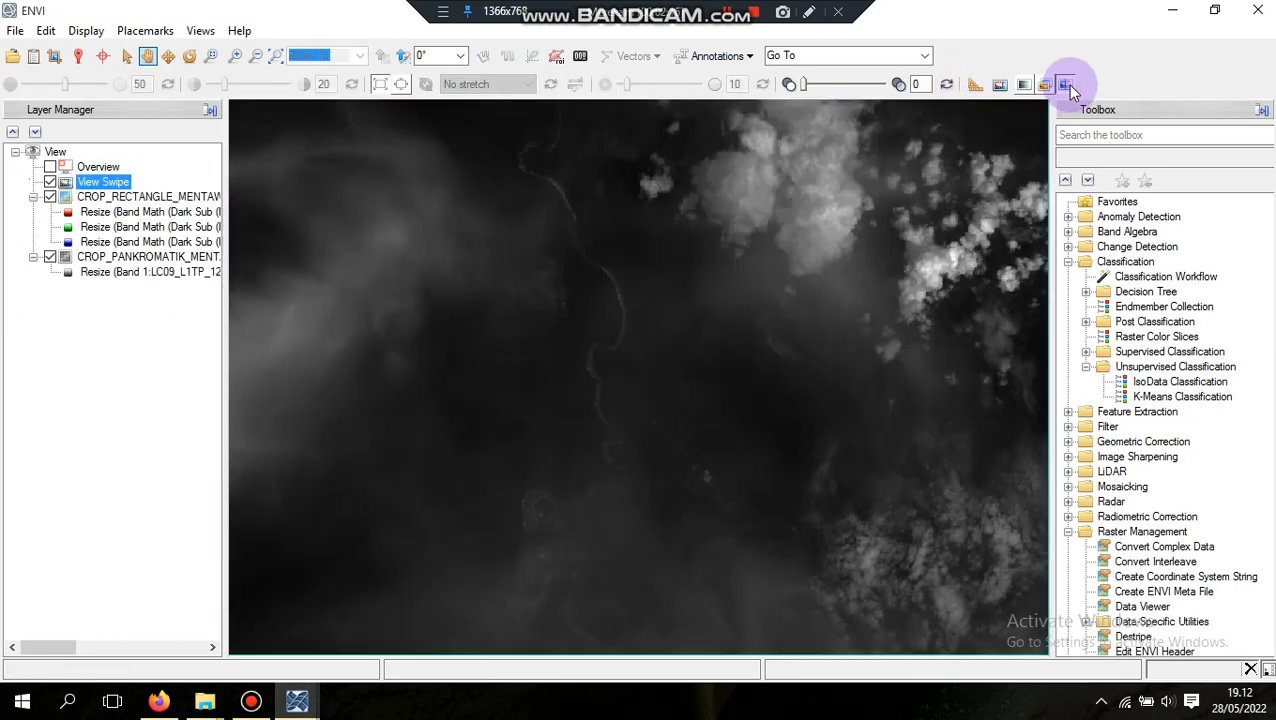
{"action": "left_click_drag", "start_coordinate": [832, 330], "coordinate": [378, 350]}
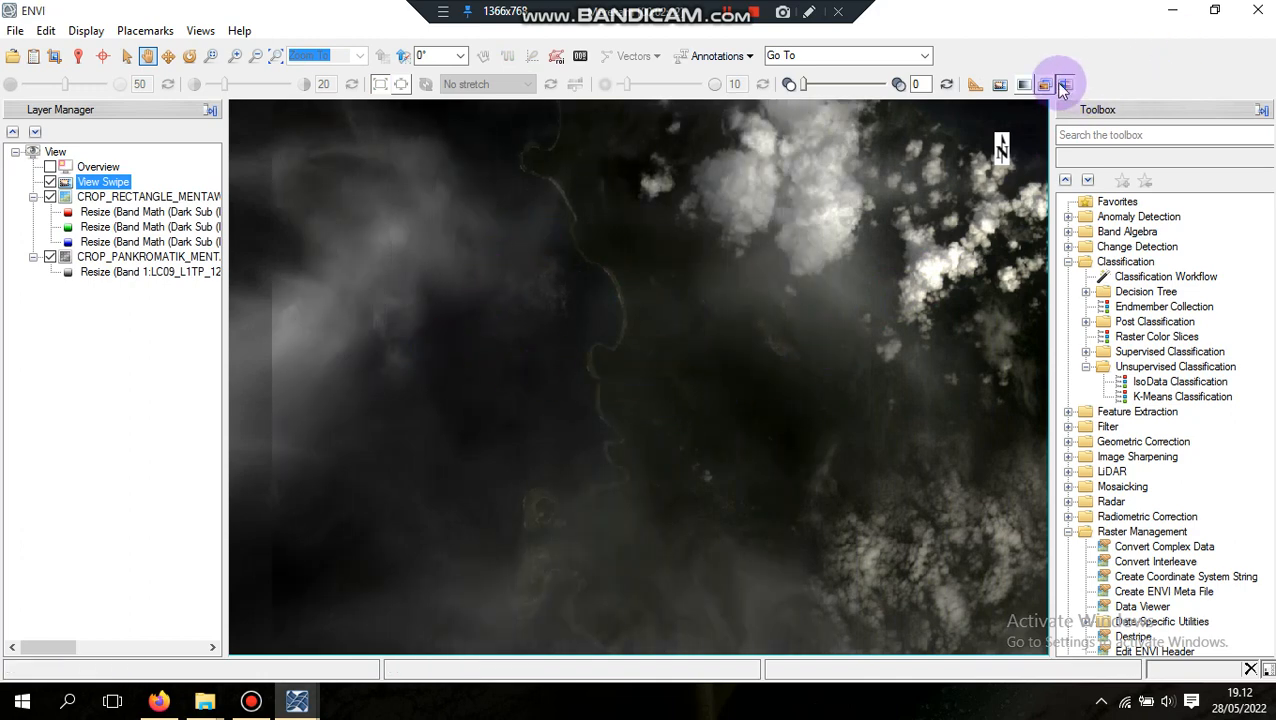
{"action": "left_click", "coordinate": [1065, 85]}
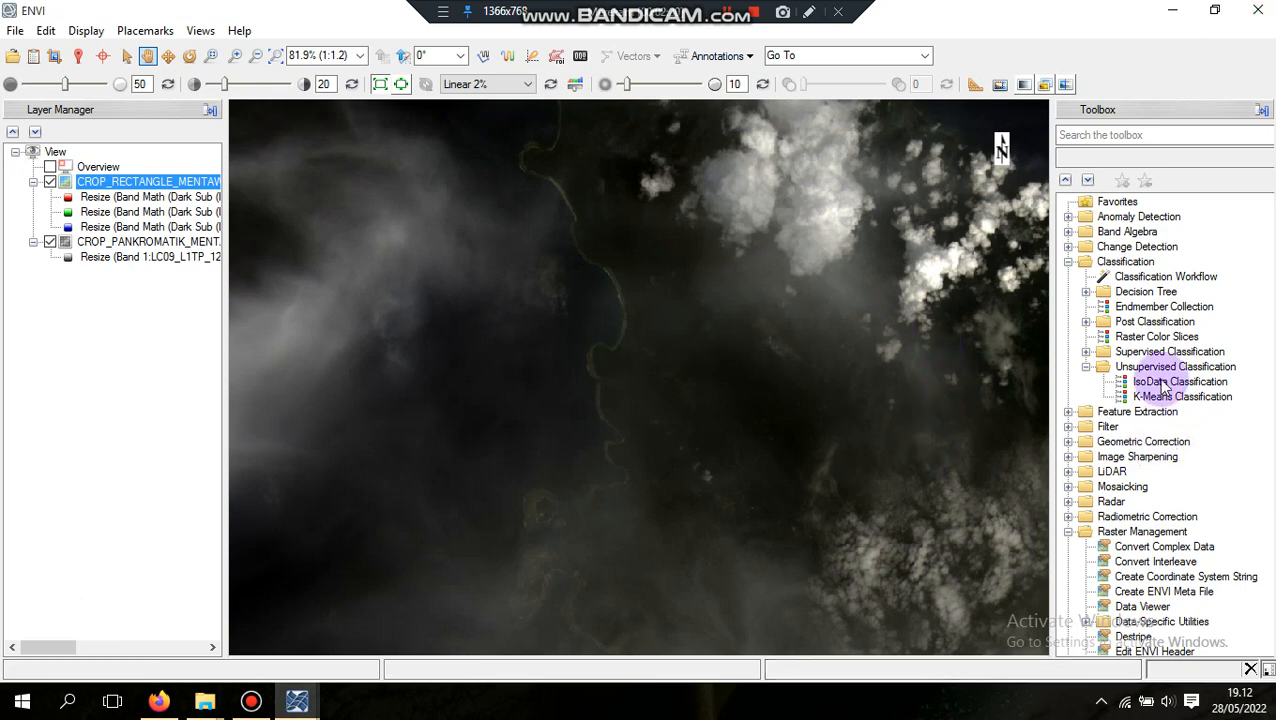
Start Gram-Schmidt Pan Sharpening with CROP_RECTANGLE_MENTAWAI as the low-resolution multiband input and CROP_PANKROMATIK_MENTAWAI as the high-resolution pan band
{"action": "scroll", "coordinate": [1150, 427], "scroll_direction": "down", "scroll_amount": 7}
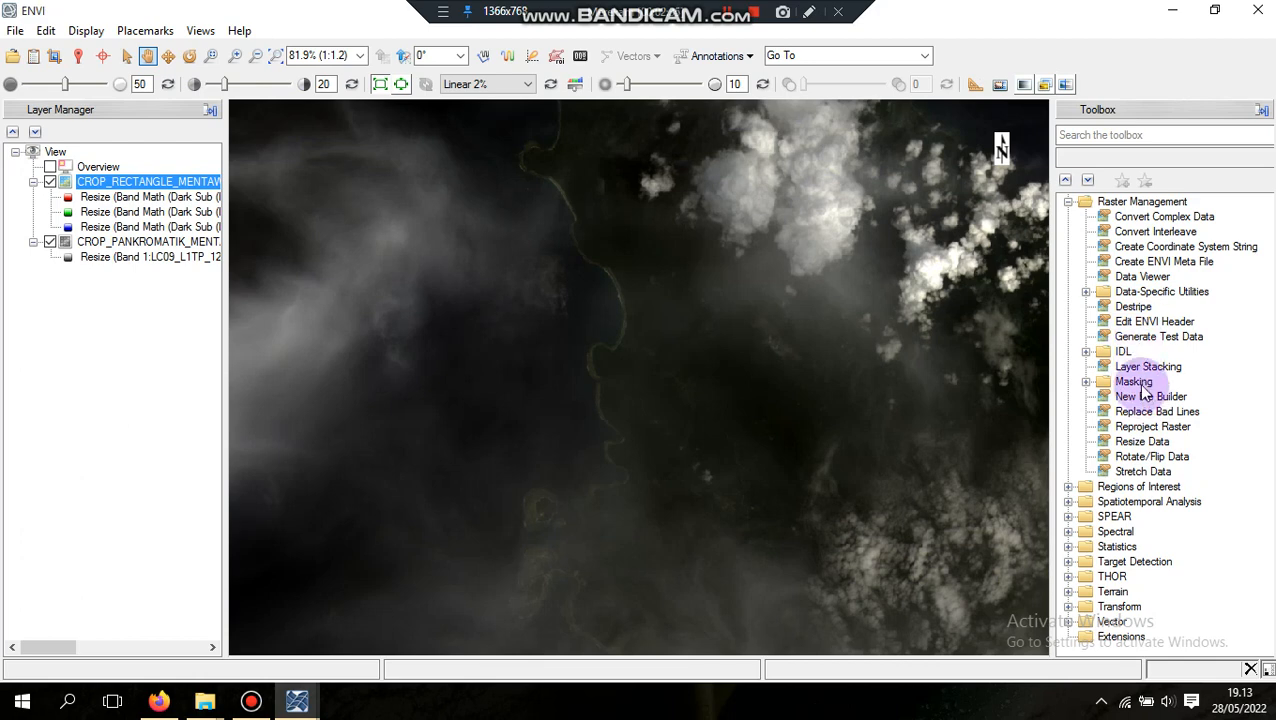
{"action": "scroll", "coordinate": [1140, 395], "scroll_direction": "up", "scroll_amount": 4}
{"action": "scroll", "coordinate": [1120, 340], "scroll_direction": "down", "scroll_amount": 2}
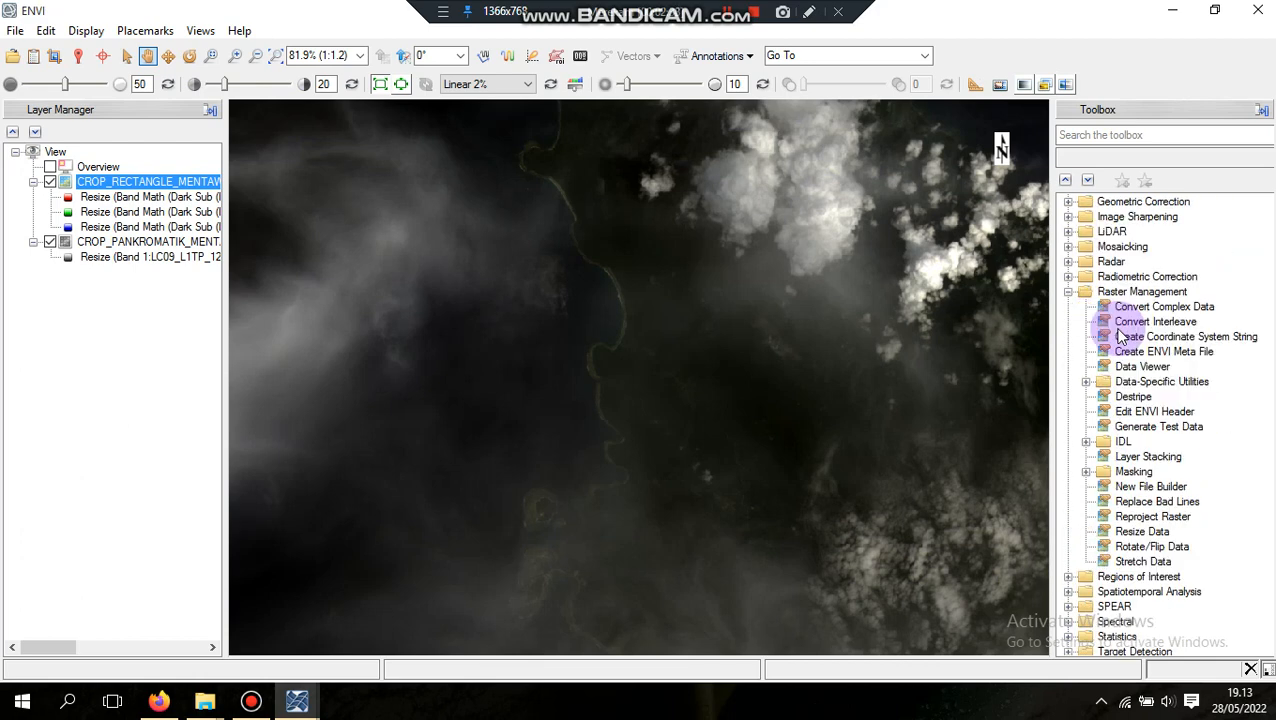
{"action": "scroll", "coordinate": [1165, 310], "scroll_direction": "up", "scroll_amount": 2}
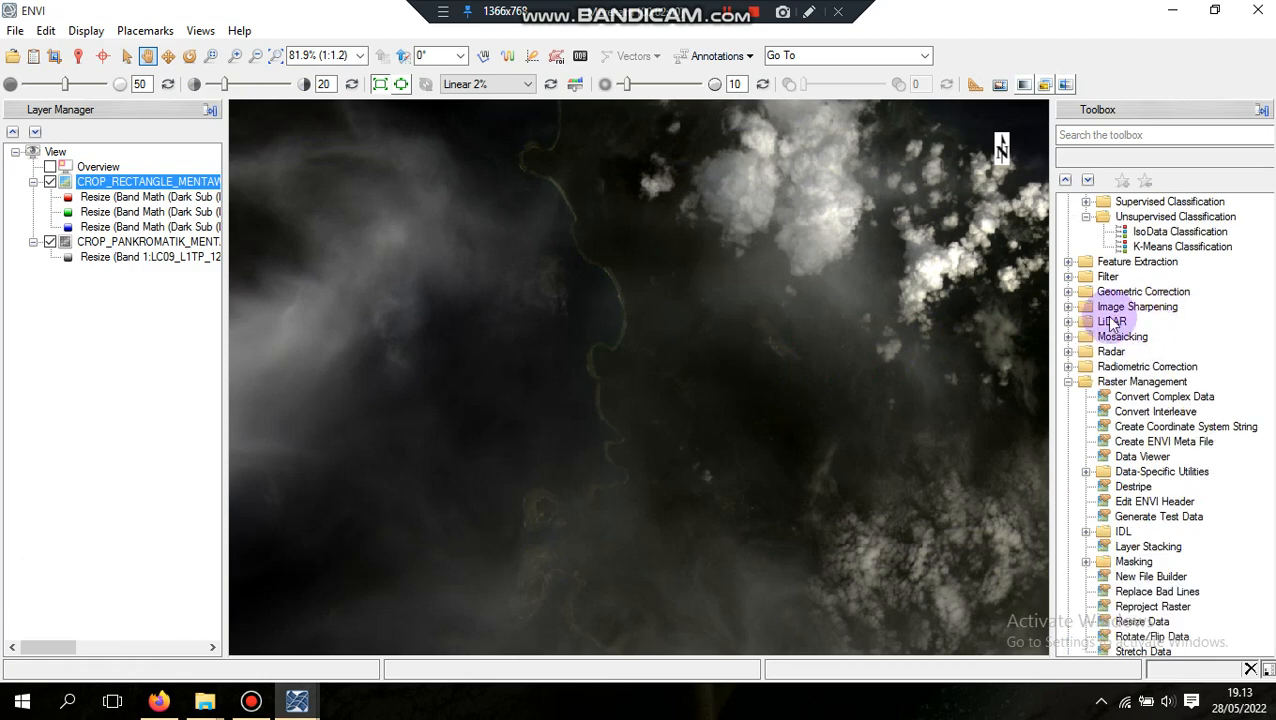
{"action": "left_click", "coordinate": [1068, 306]}
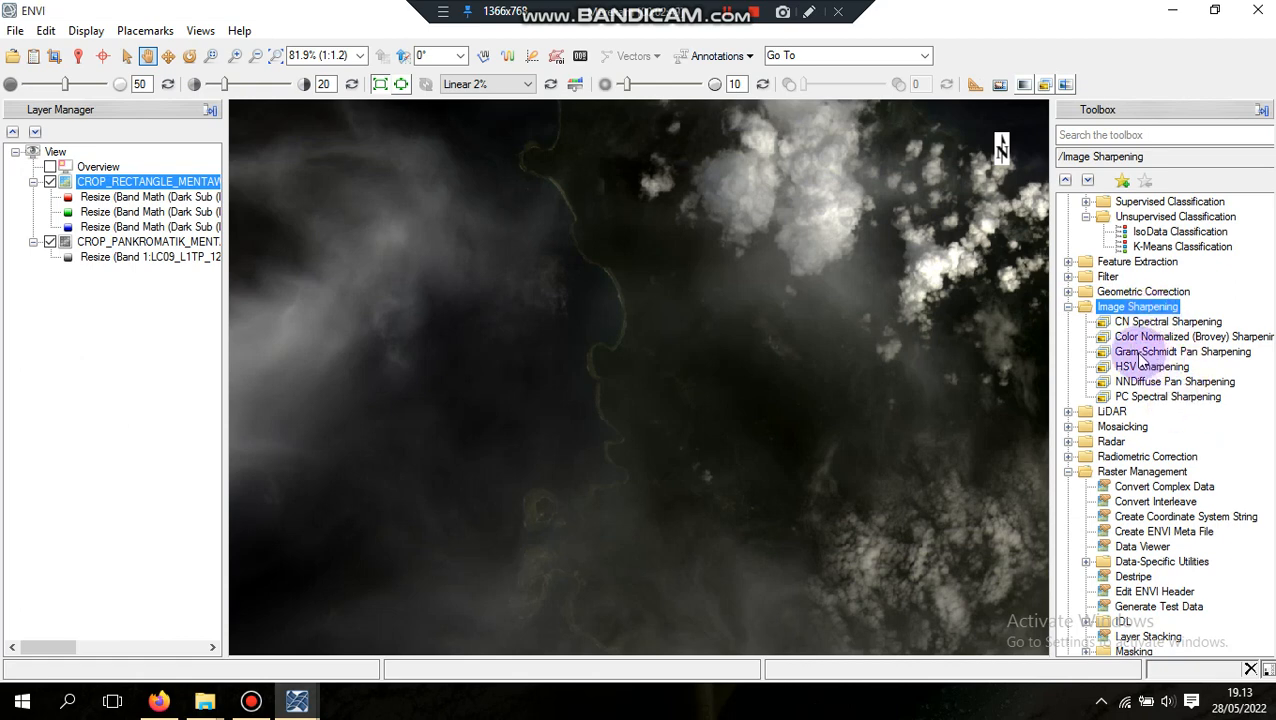
{"action": "double_click", "coordinate": [1140, 353]}
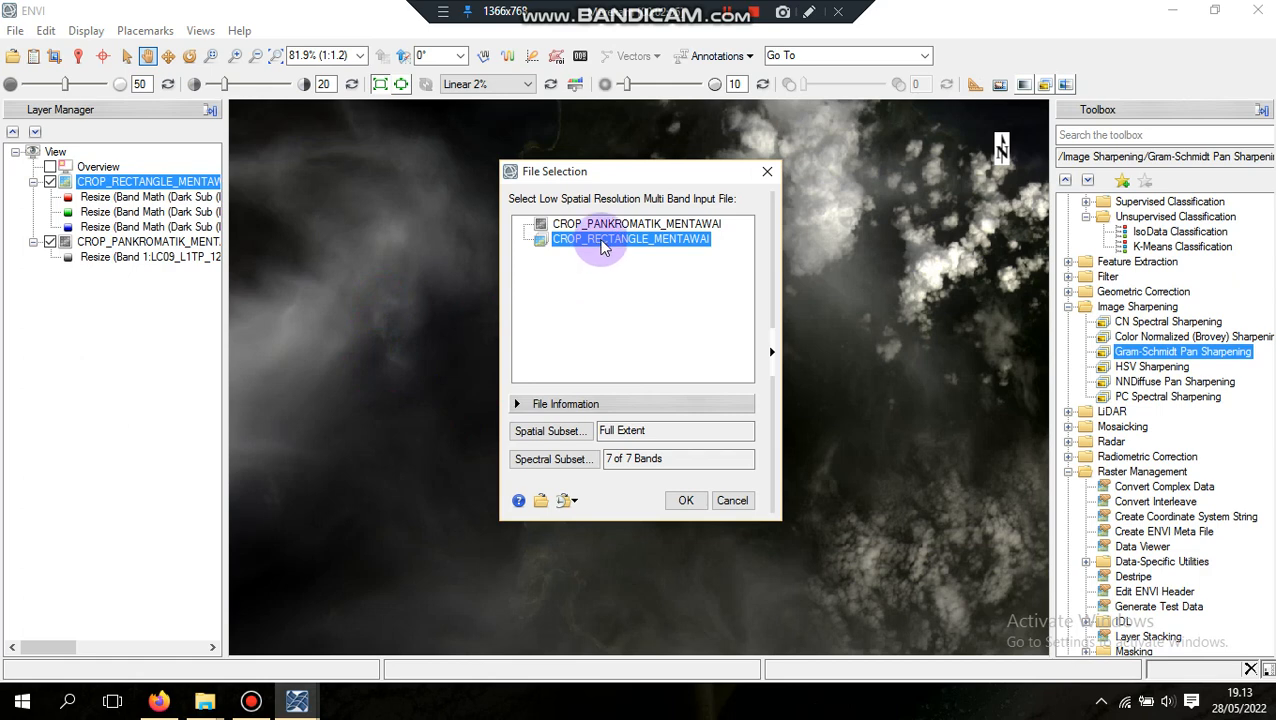
{"action": "left_click", "coordinate": [682, 505]}
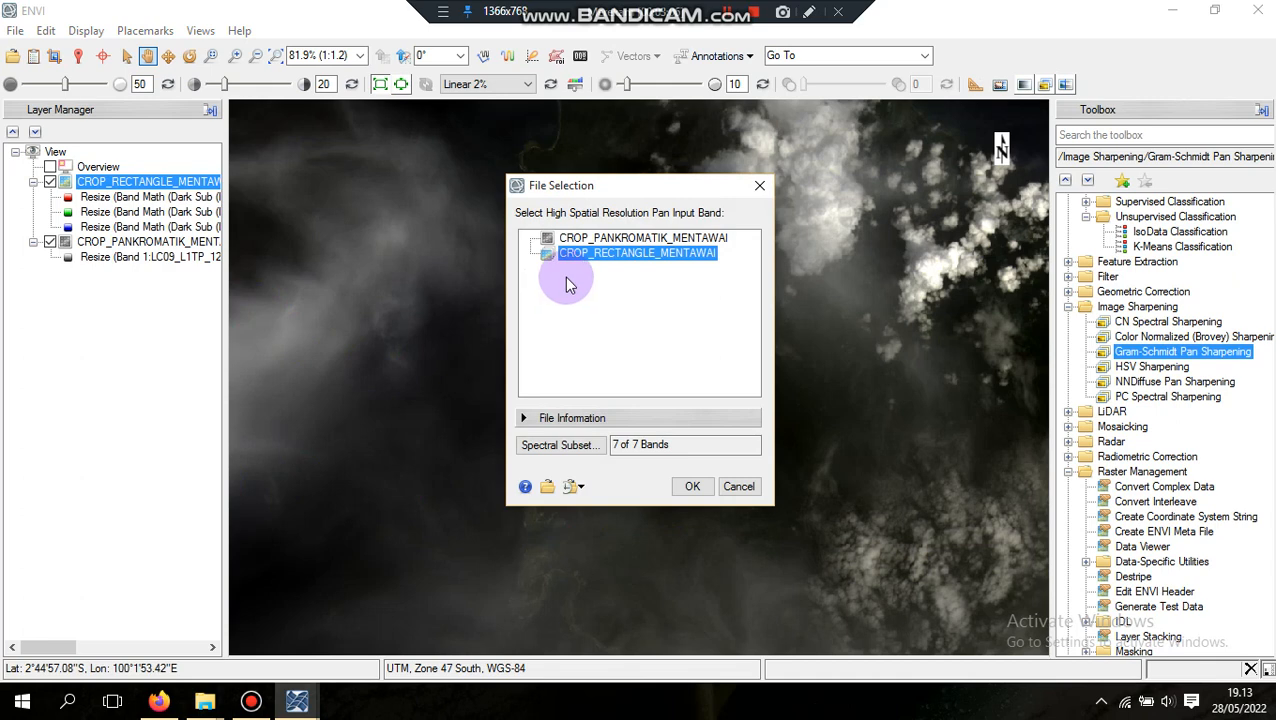
{"action": "left_click", "coordinate": [622, 239]}
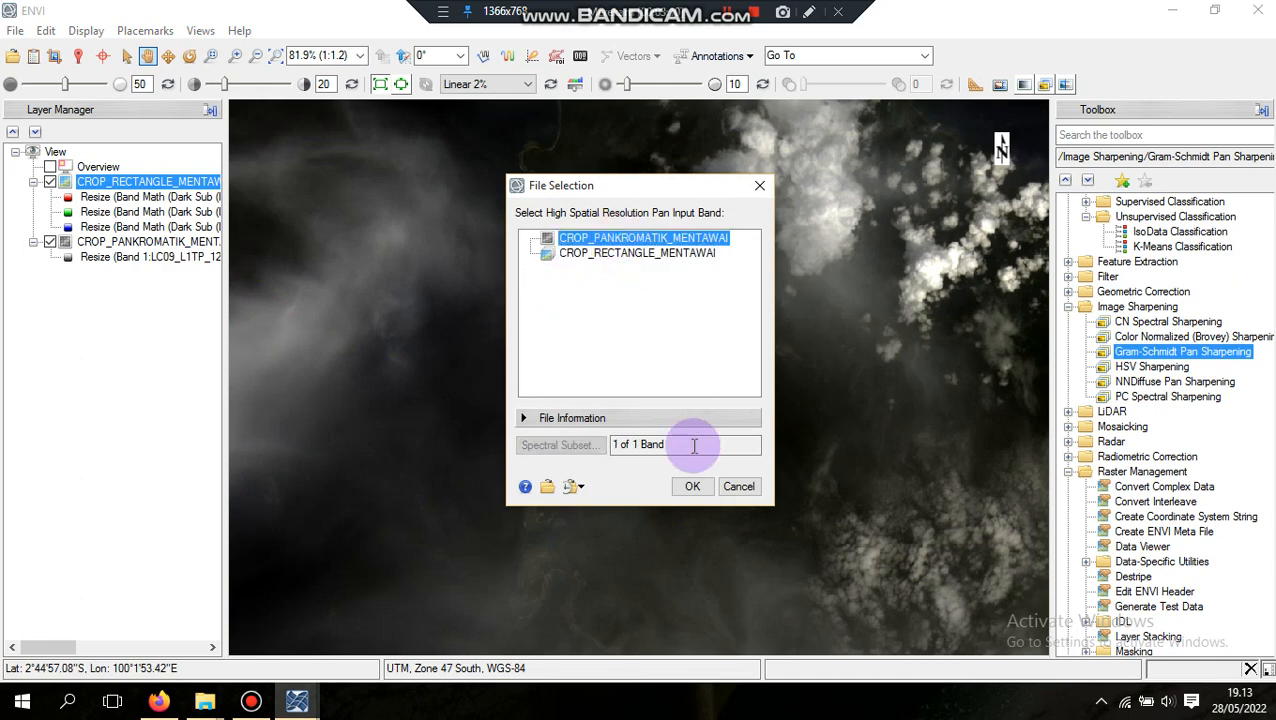
{"action": "left_click", "coordinate": [688, 486]}
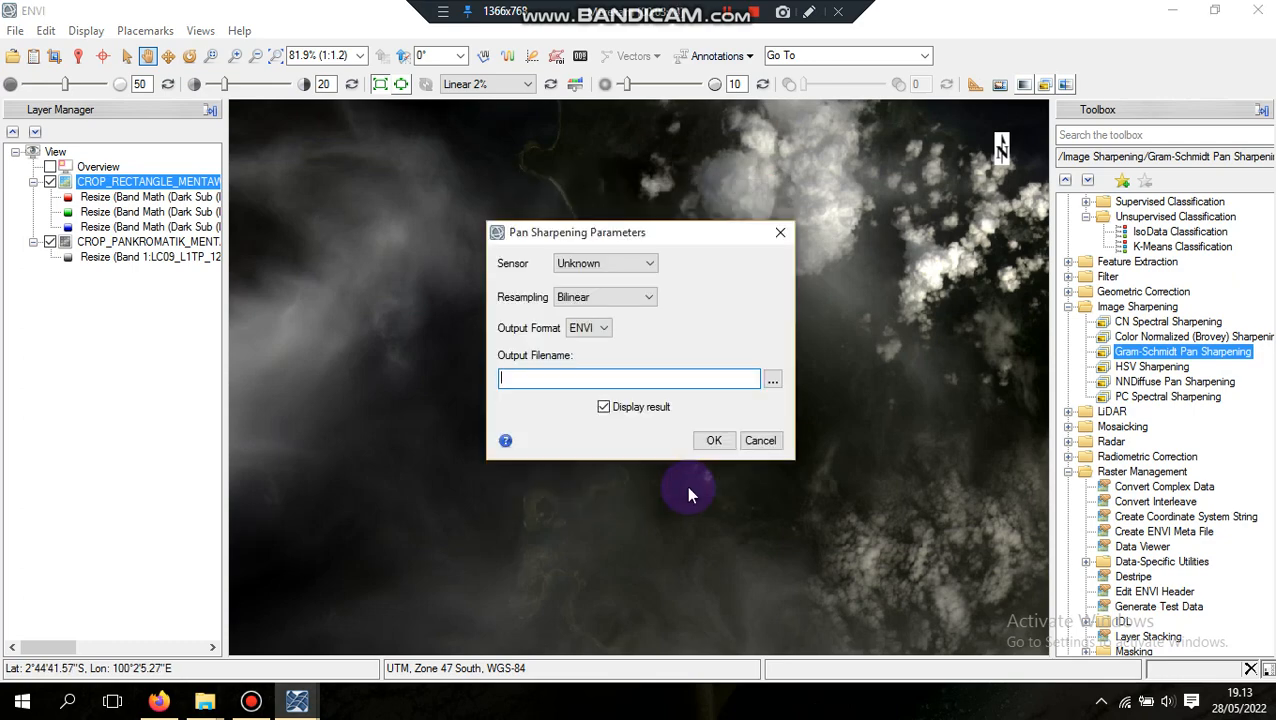
Set the output file to PANSHARPEN_GRAM_SCHMIT 62 in the folder PT 11 pertajam citra mentawai 62 and run the pan sharpening
{"action": "left_click", "coordinate": [772, 379]}
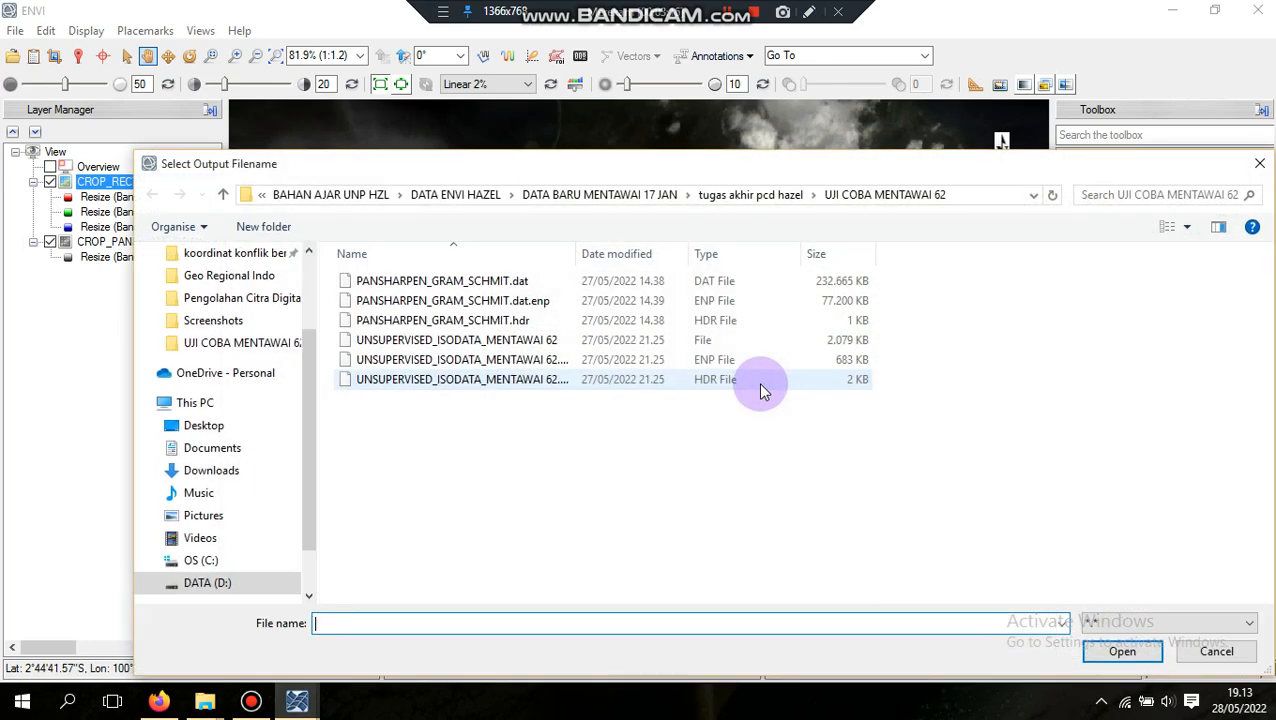
{"action": "left_click", "coordinate": [750, 194]}
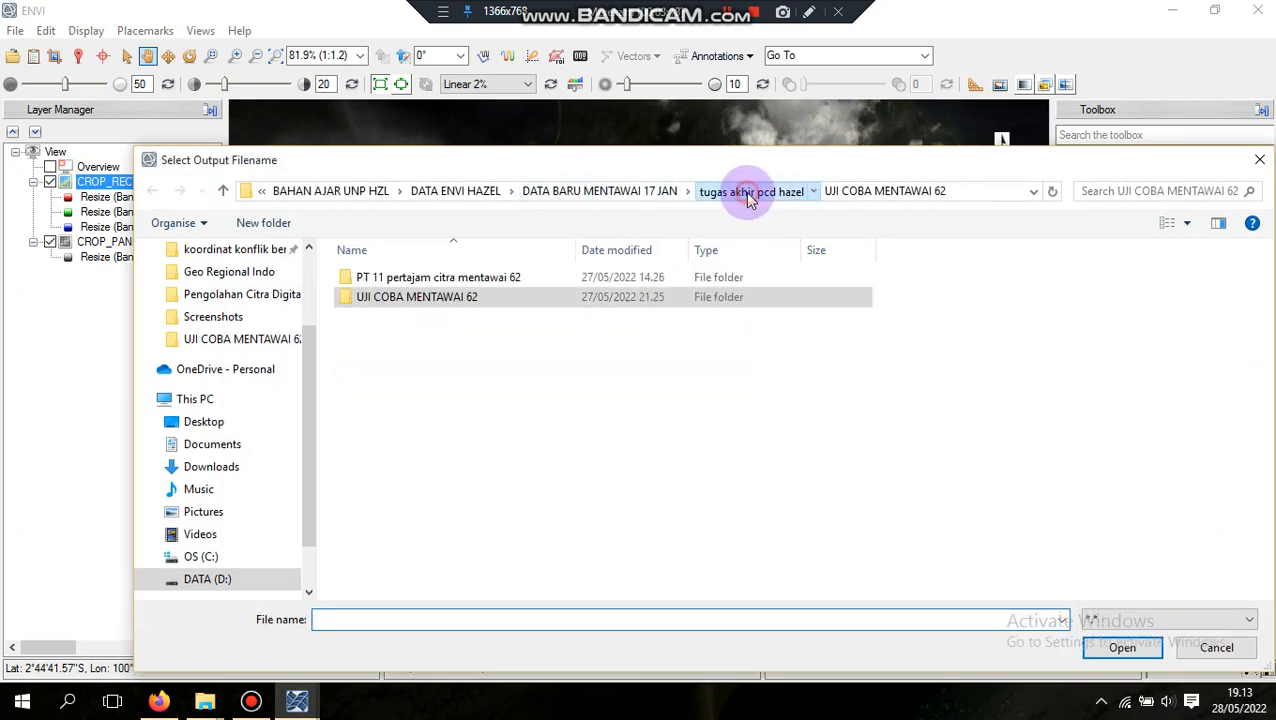
{"action": "double_click", "coordinate": [492, 288]}
{"action": "left_click", "coordinate": [367, 617]}
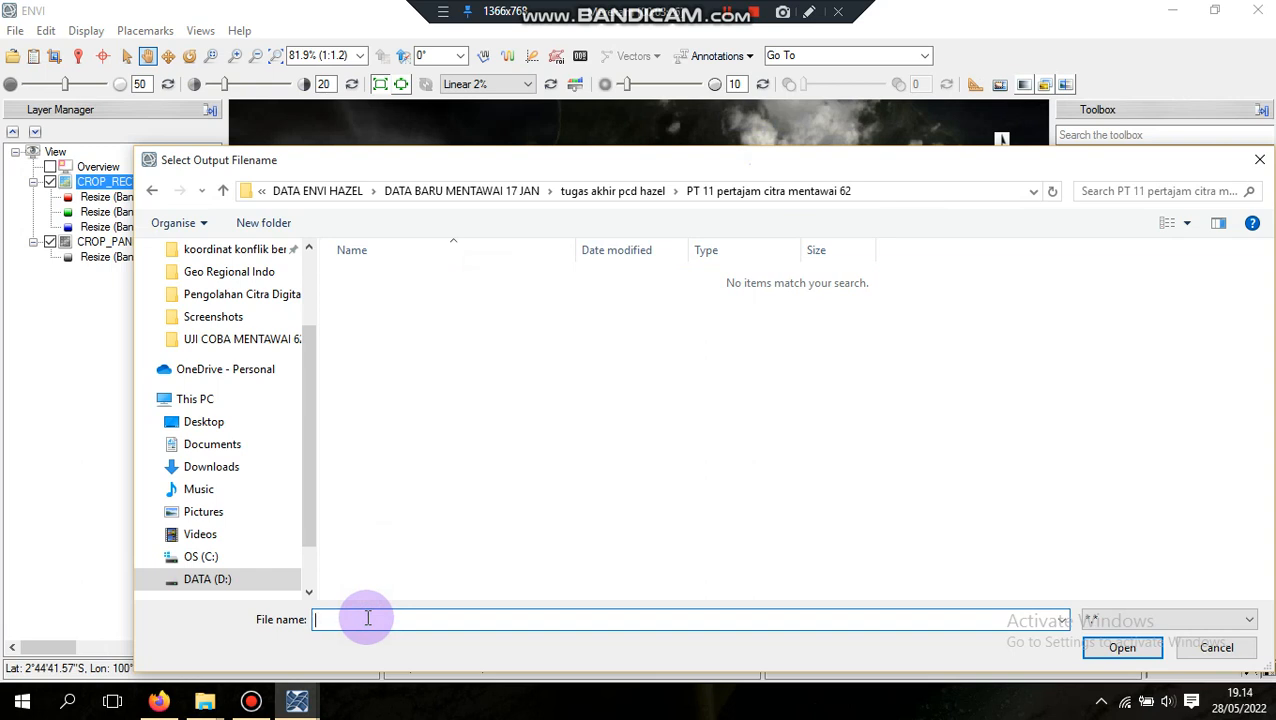
{"action": "type", "text": "PANS"}
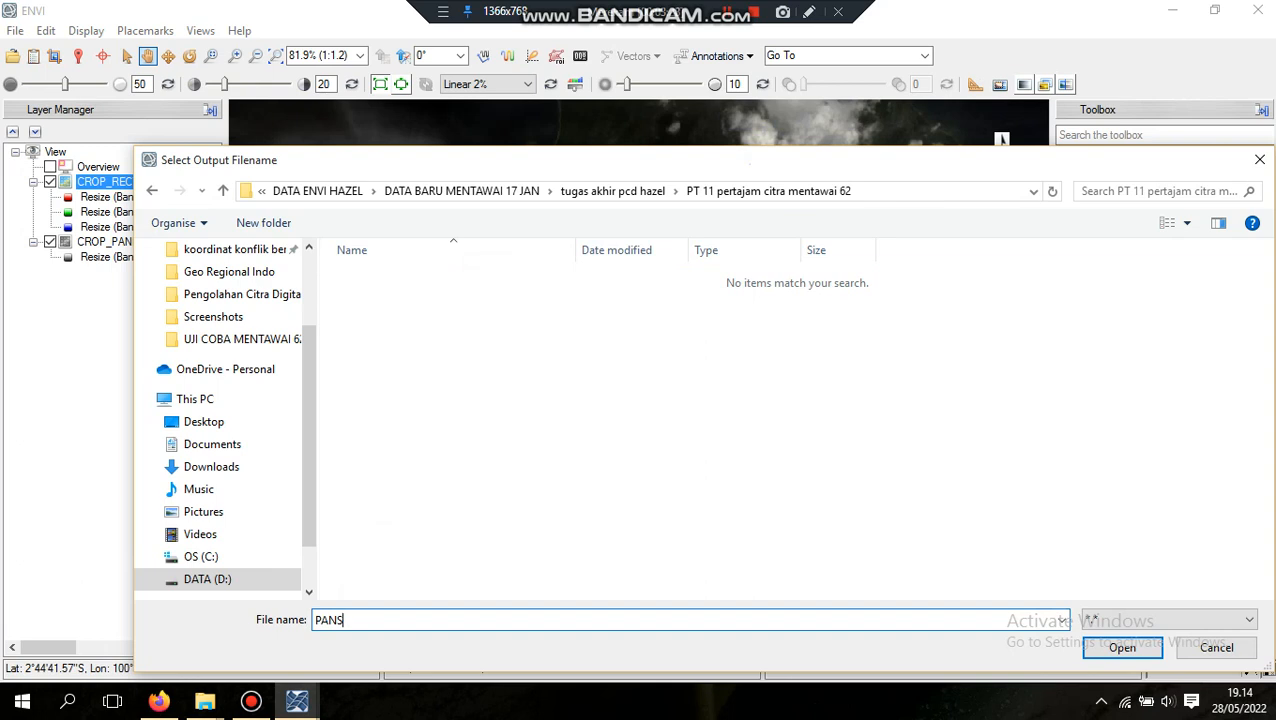
{"action": "type", "text": "HARPEN_GRAM_SCHMIT 62"}
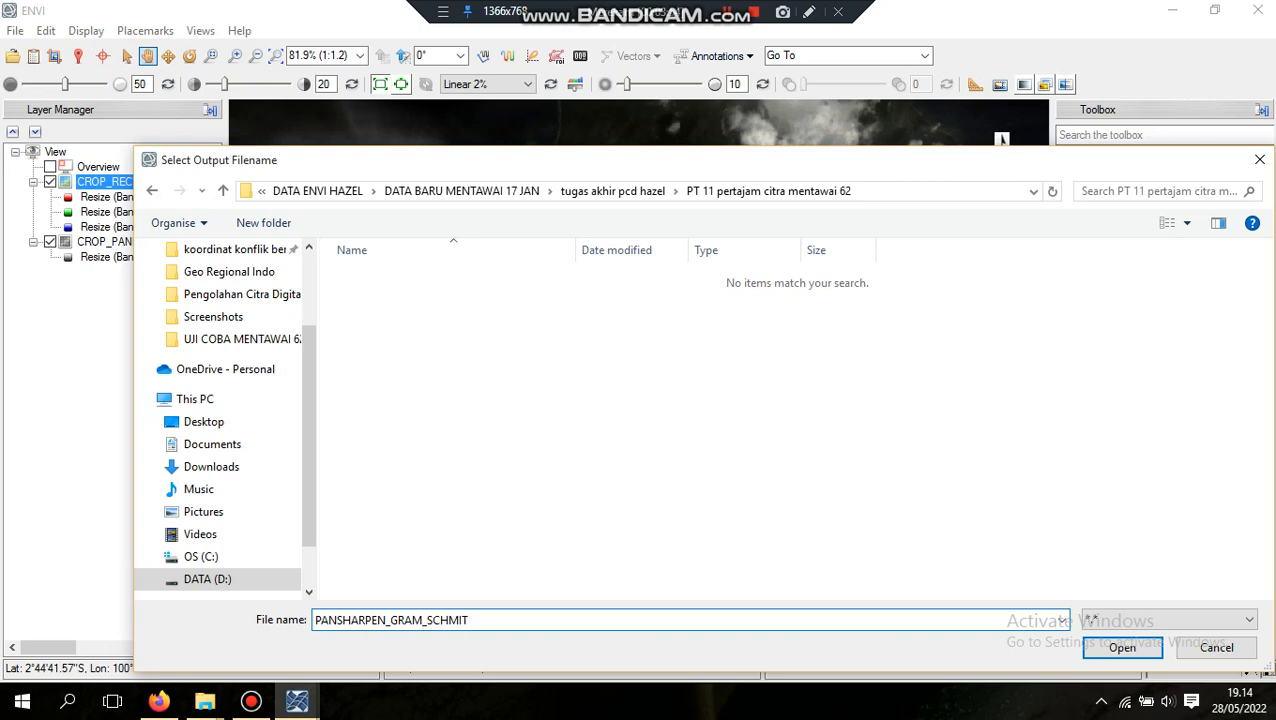
{"action": "left_click", "coordinate": [1111, 648]}
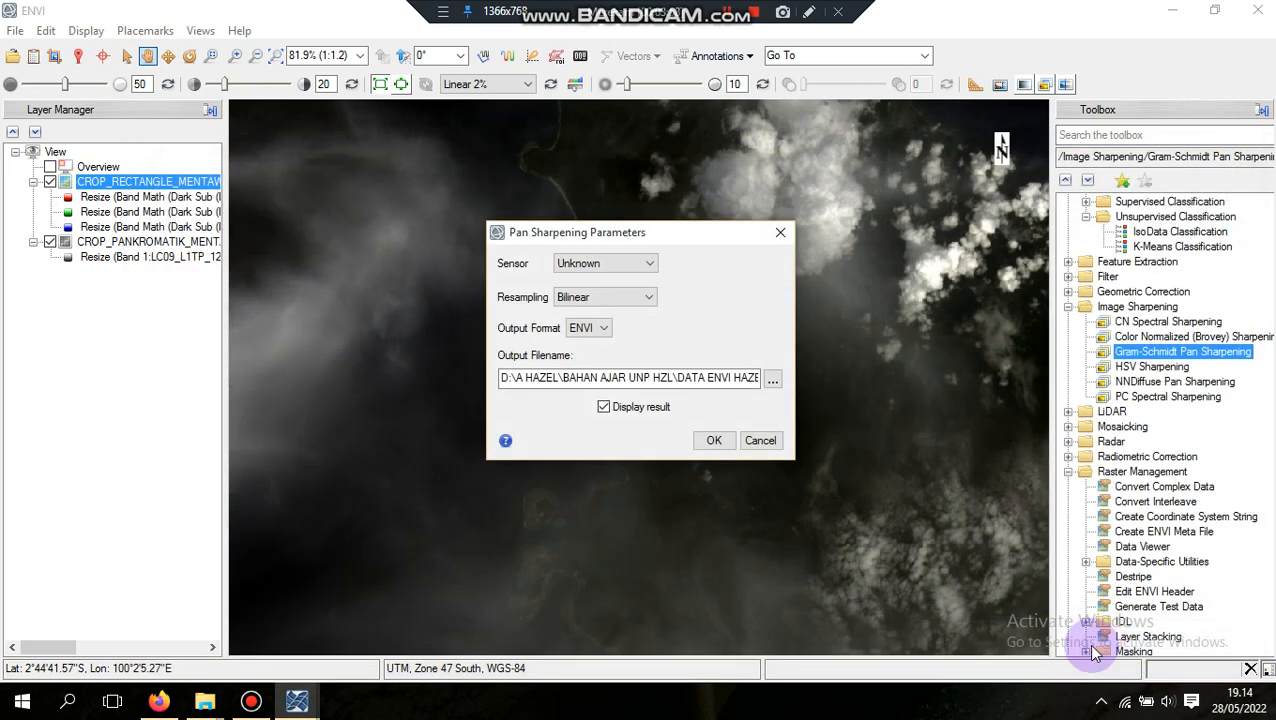
{"action": "left_click", "coordinate": [713, 441]}
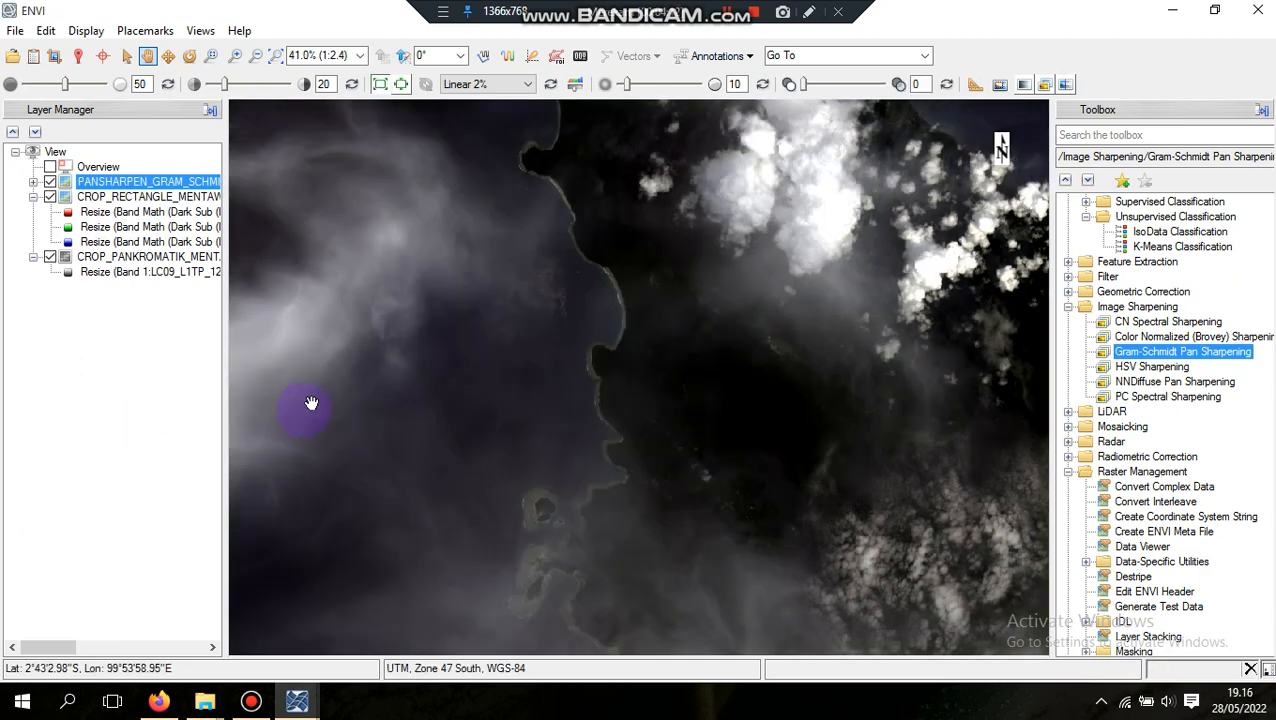
Show the pansharpened layer's bands and examine the sharpened coastline at different scales
{"action": "left_click", "coordinate": [33, 182]}
{"action": "scroll", "coordinate": [647, 374], "scroll_direction": "down", "scroll_amount": 2}
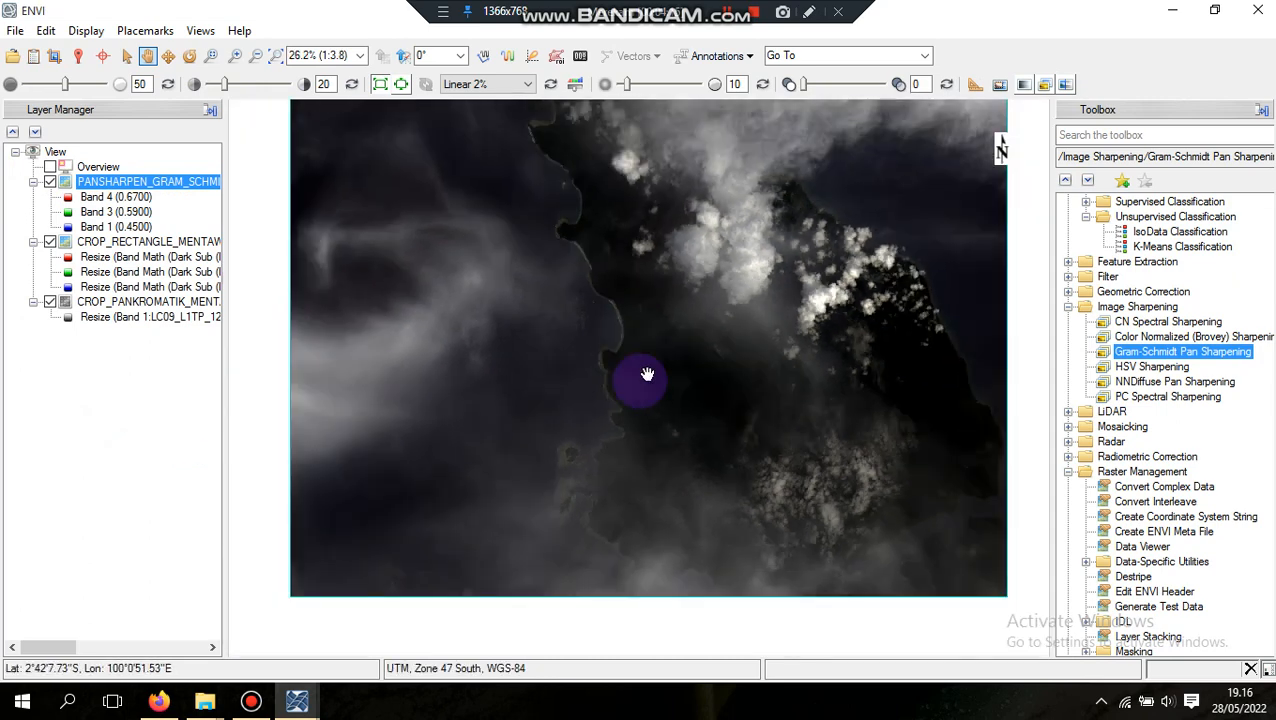
{"action": "scroll", "coordinate": [647, 374], "scroll_direction": "up", "scroll_amount": 5}
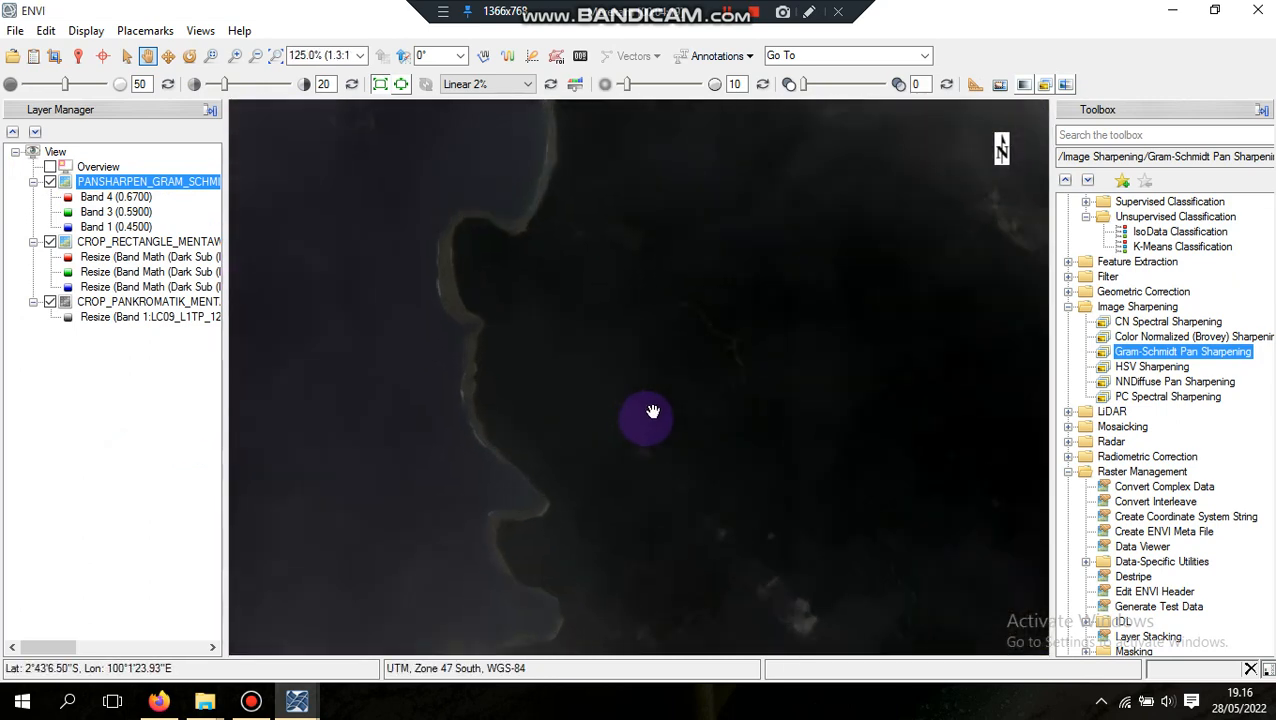
{"action": "scroll", "coordinate": [652, 412], "scroll_direction": "down", "scroll_amount": 1}
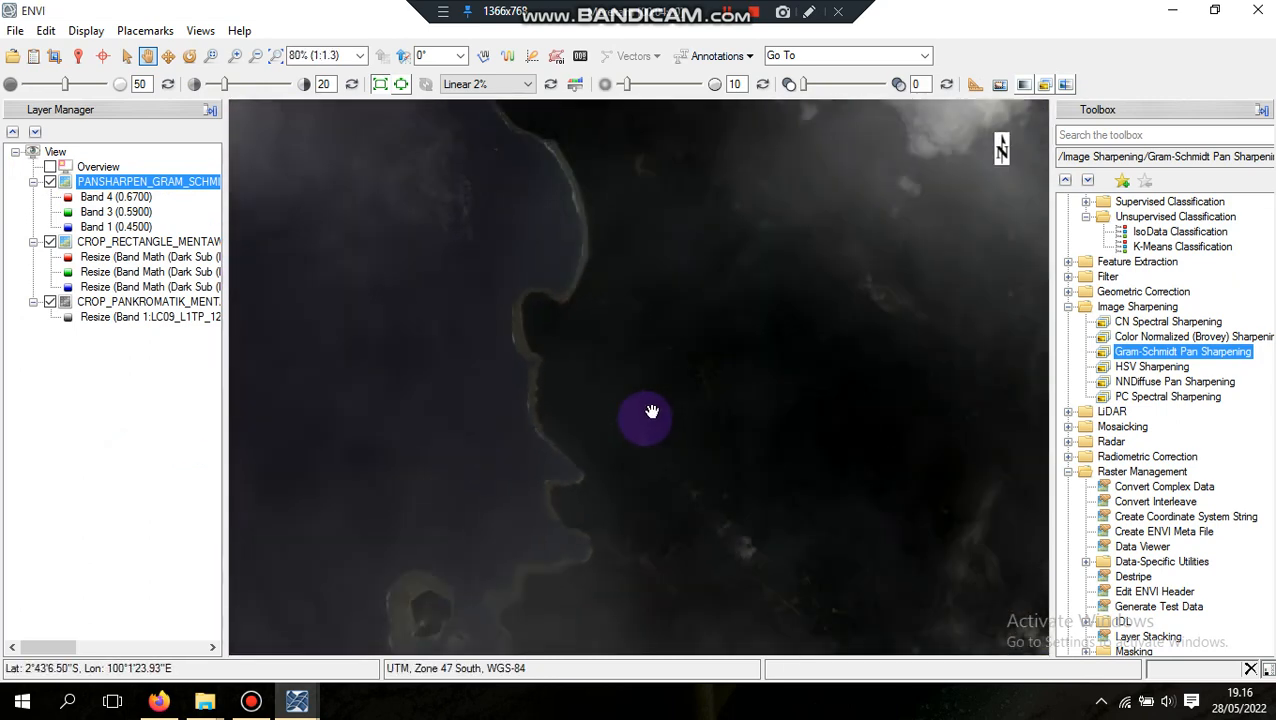
Hide the CROP_RECTANGLE_MENTAWAI and CROP_PANKROMATIK_MENTAWAI layers
{"action": "left_click", "coordinate": [51, 243]}
{"action": "left_click", "coordinate": [50, 302]}
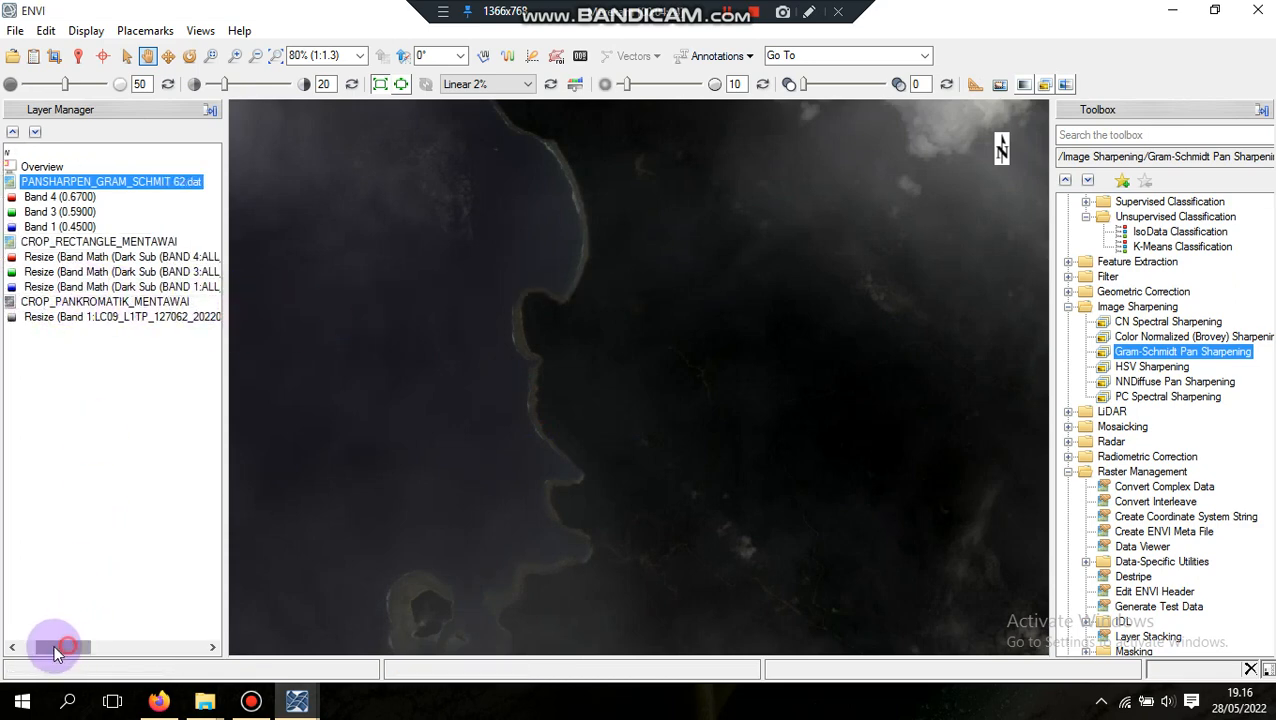
{"action": "left_click_drag", "start_coordinate": [54, 648], "coordinate": [38, 648]}
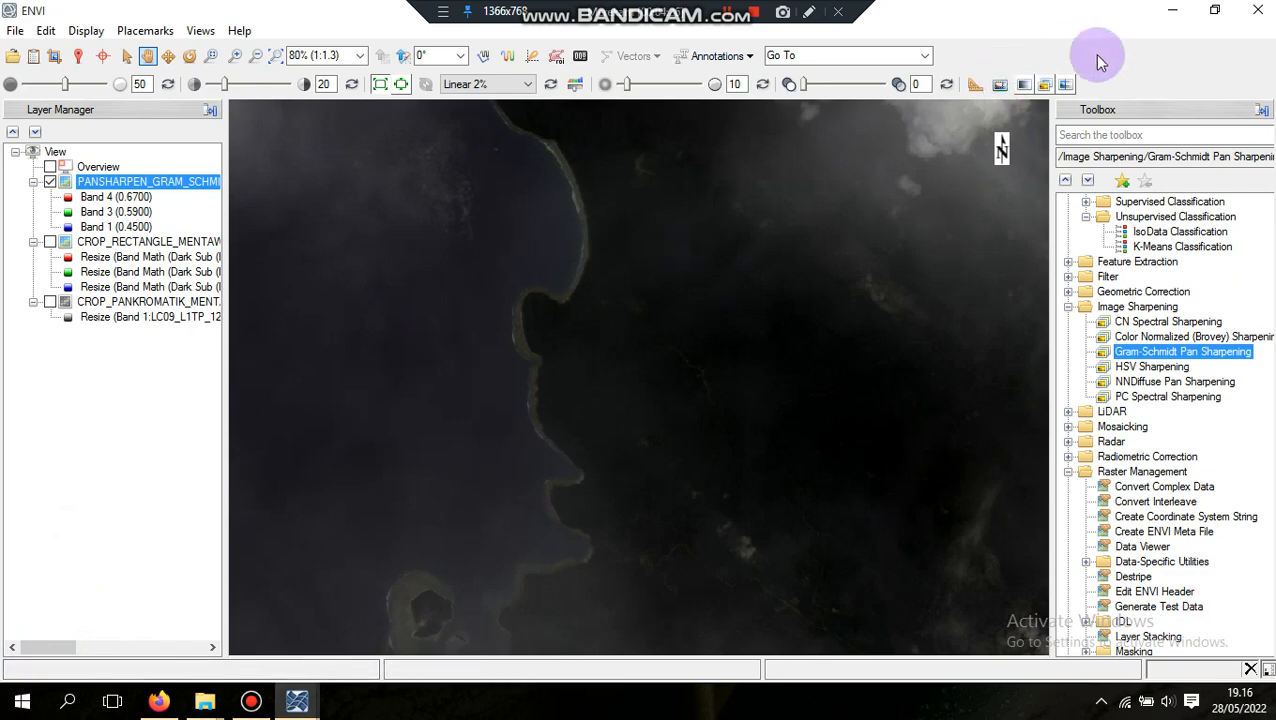
Compare the pansharpened image with the original layers along the coastline using View Swipe
{"action": "left_click", "coordinate": [1064, 84]}
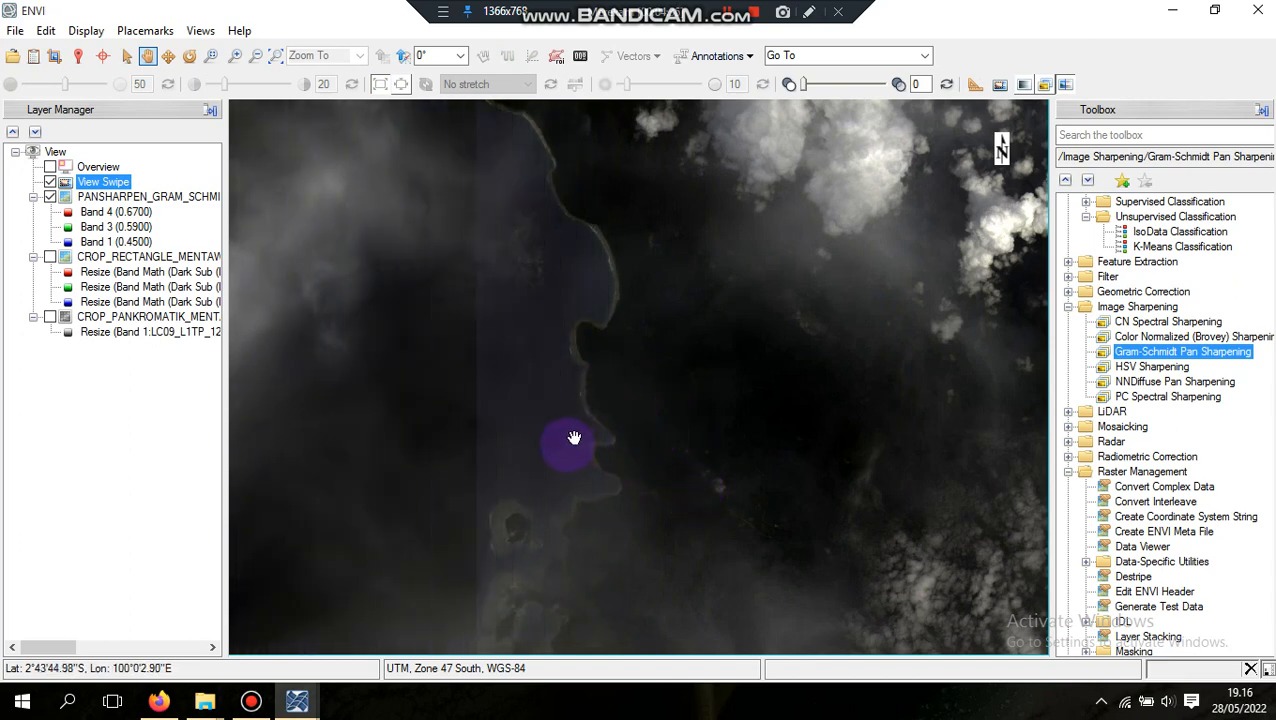
{"action": "left_click_drag", "start_coordinate": [574, 437], "coordinate": [708, 410]}
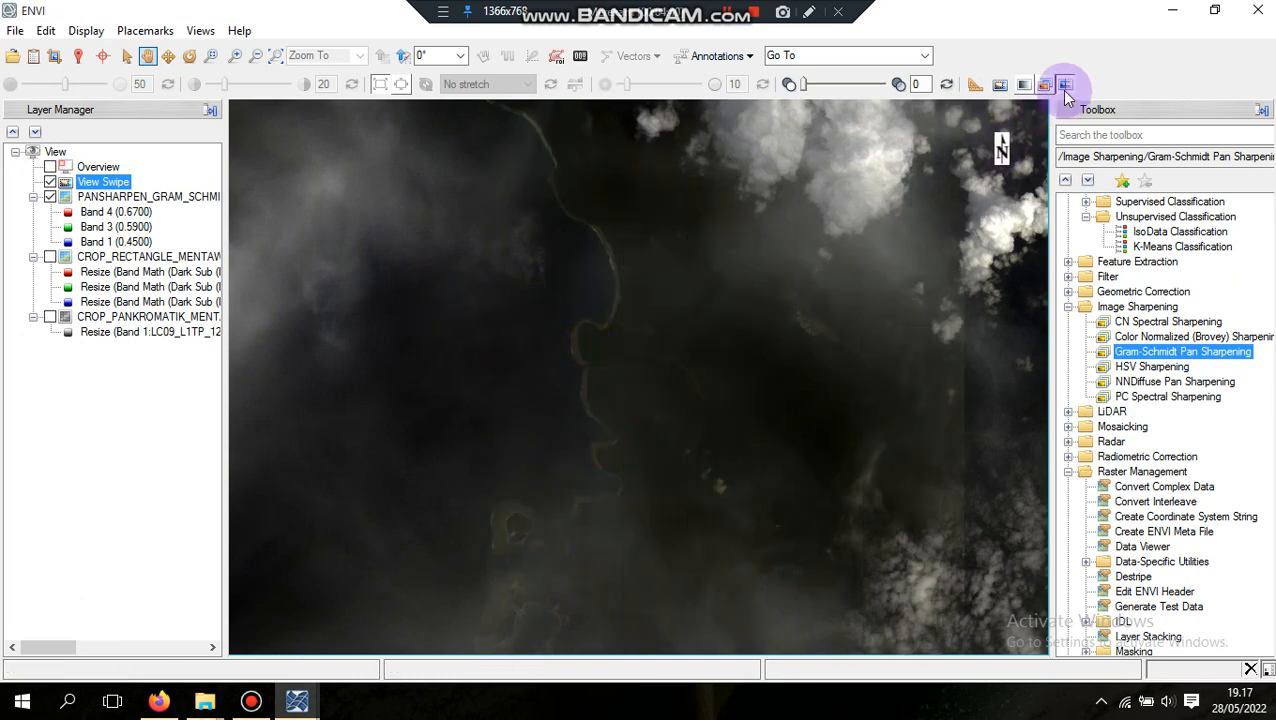
{"action": "left_click", "coordinate": [1065, 88]}
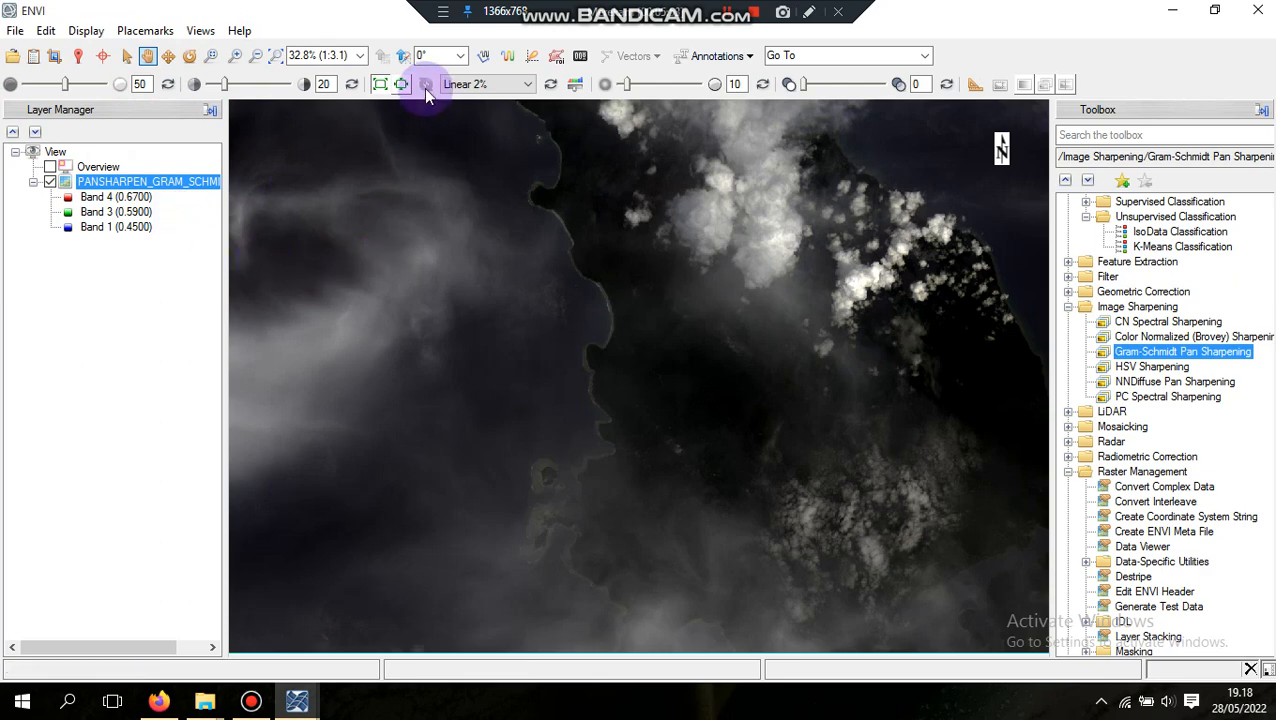
Set the pansharpened layer's brightness to 85 and its contrast to 57
{"action": "left_click", "coordinate": [576, 88]}
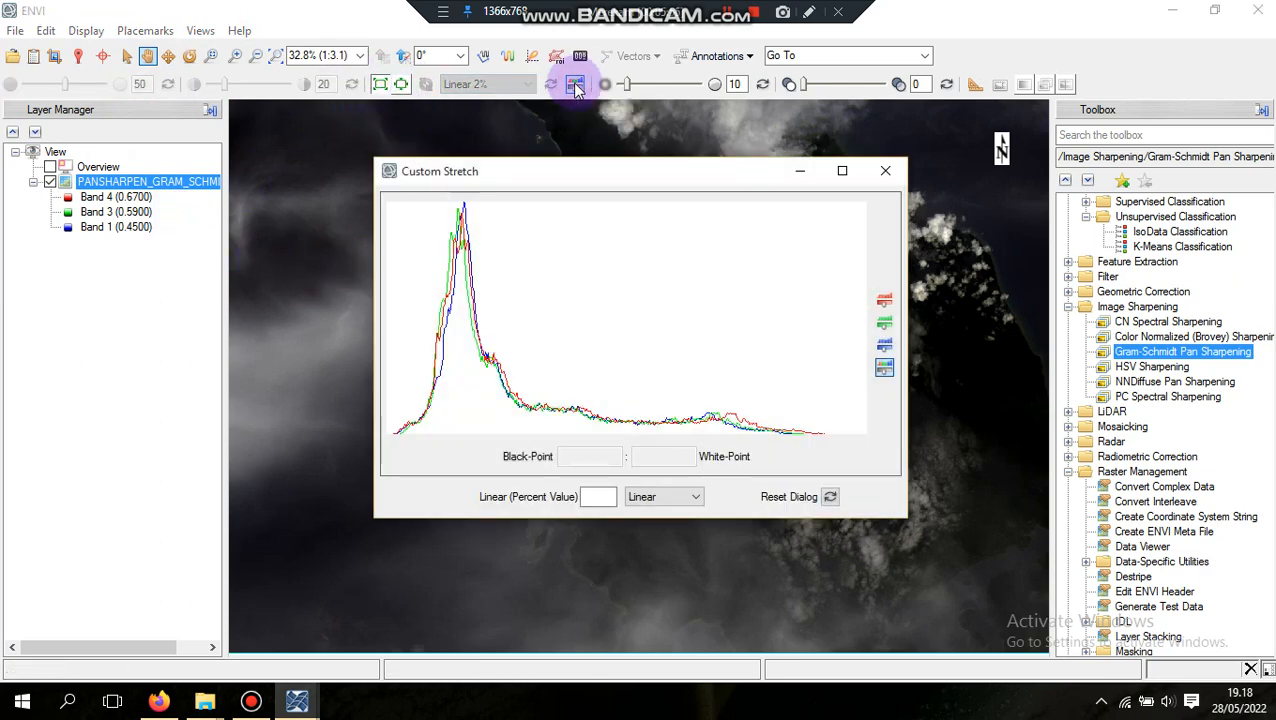
{"action": "left_click", "coordinate": [886, 168]}
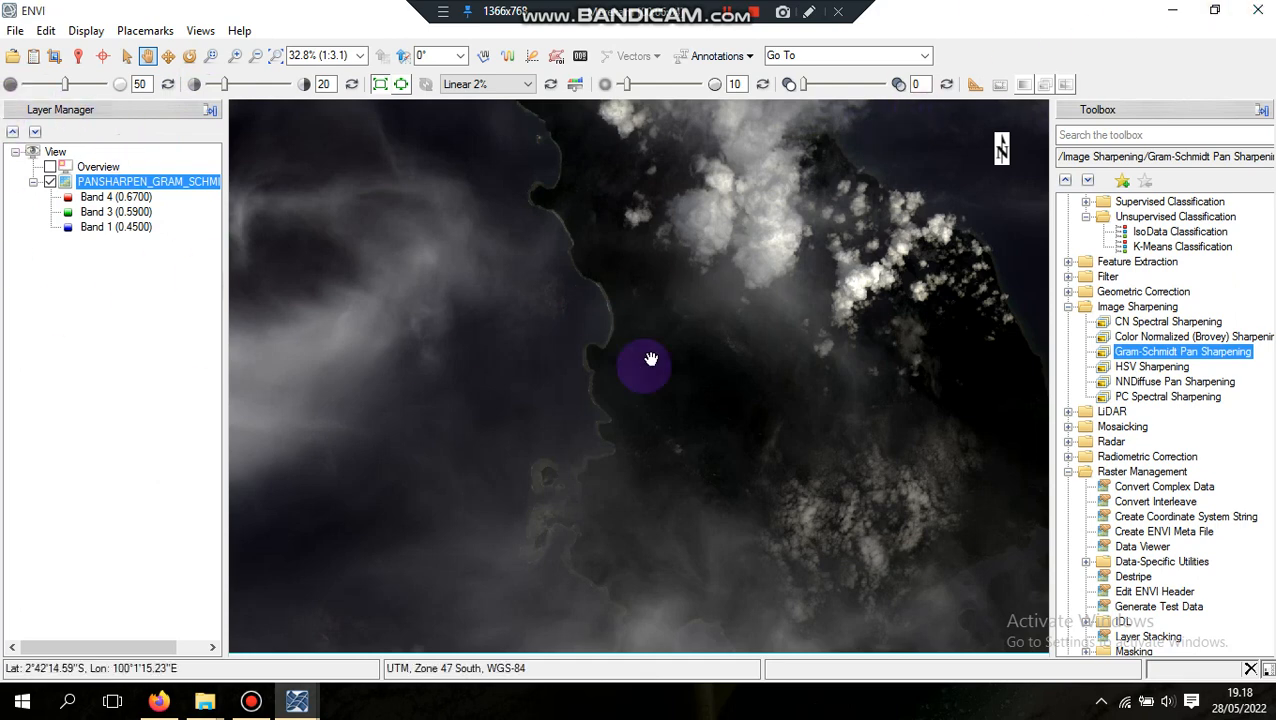
{"action": "left_click_drag", "start_coordinate": [64, 84], "coordinate": [92, 88]}
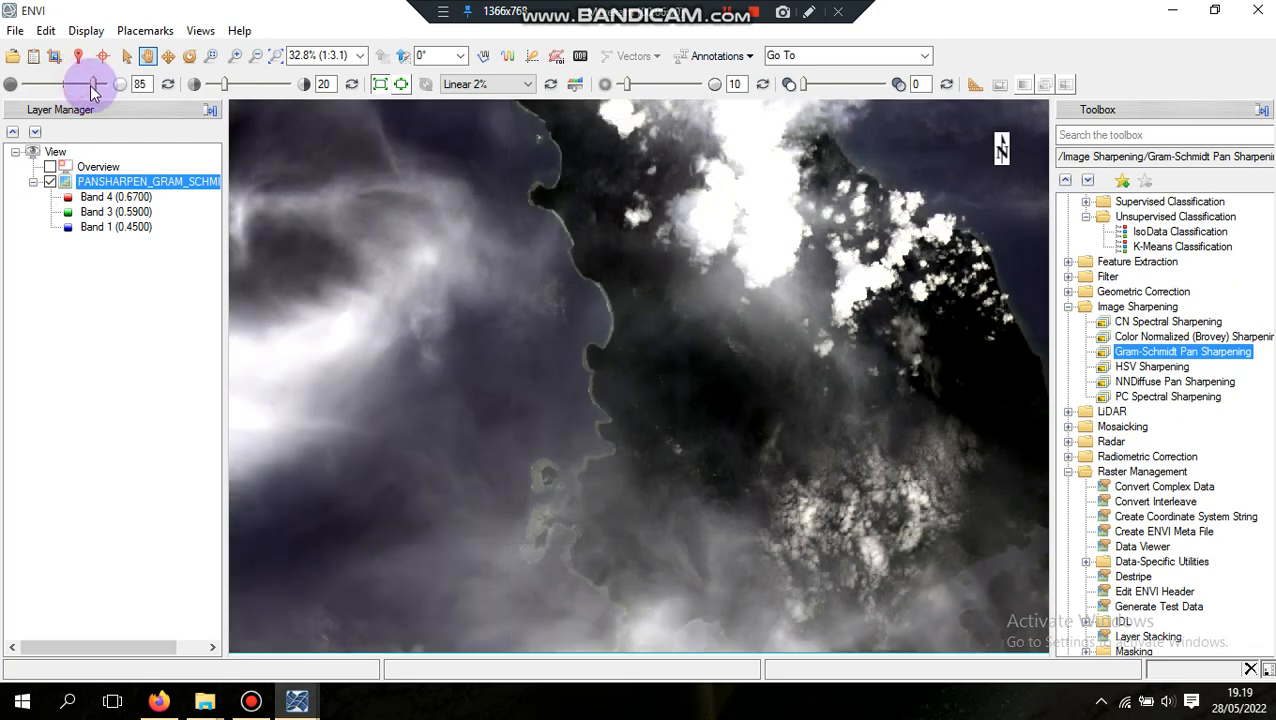
{"action": "scroll", "coordinate": [763, 313], "scroll_direction": "down", "scroll_amount": 2}
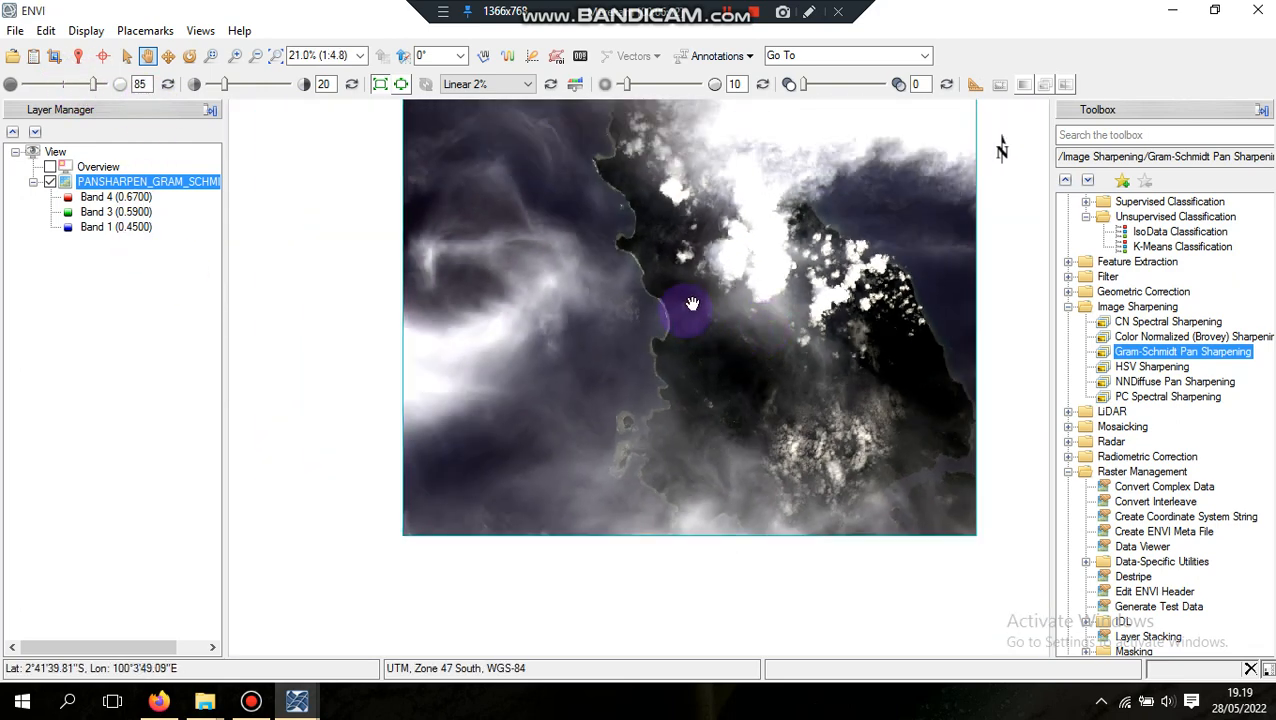
{"action": "scroll", "coordinate": [692, 303], "scroll_direction": "up", "scroll_amount": 3}
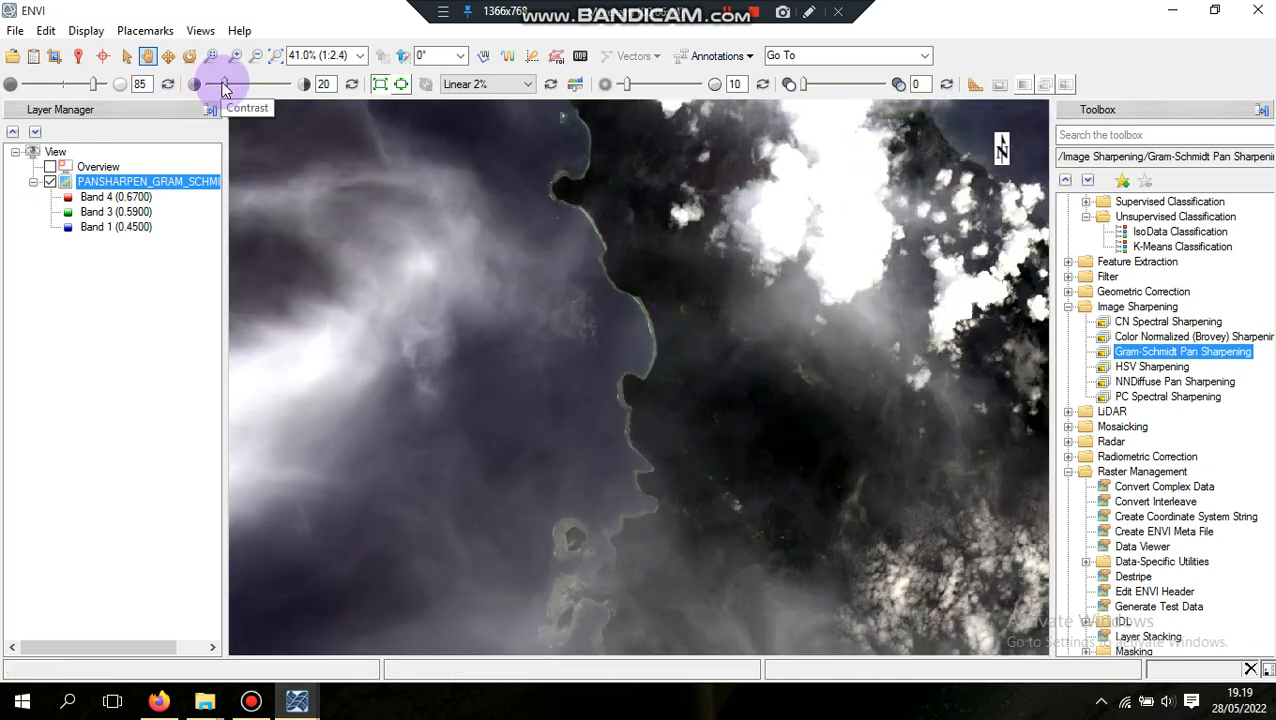
{"action": "left_click_drag", "start_coordinate": [224, 88], "coordinate": [254, 88]}
Examine the enhanced coastline and the inland roads of the pansharpened image at close range
{"action": "scroll", "coordinate": [732, 428], "scroll_direction": "up", "scroll_amount": 1}
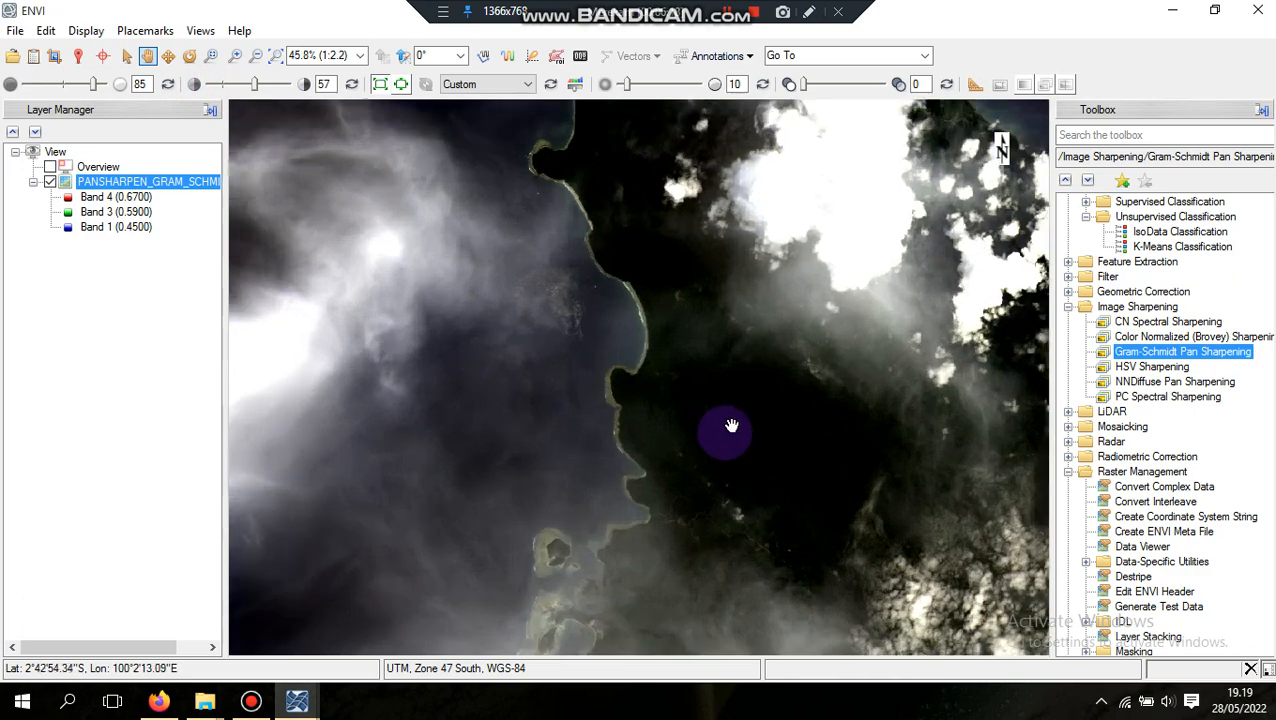
{"action": "scroll", "coordinate": [732, 426], "scroll_direction": "up", "scroll_amount": 2}
{"action": "left_click_drag", "start_coordinate": [693, 495], "coordinate": [662, 318]}
{"action": "scroll", "coordinate": [660, 318], "scroll_direction": "up", "scroll_amount": 3}
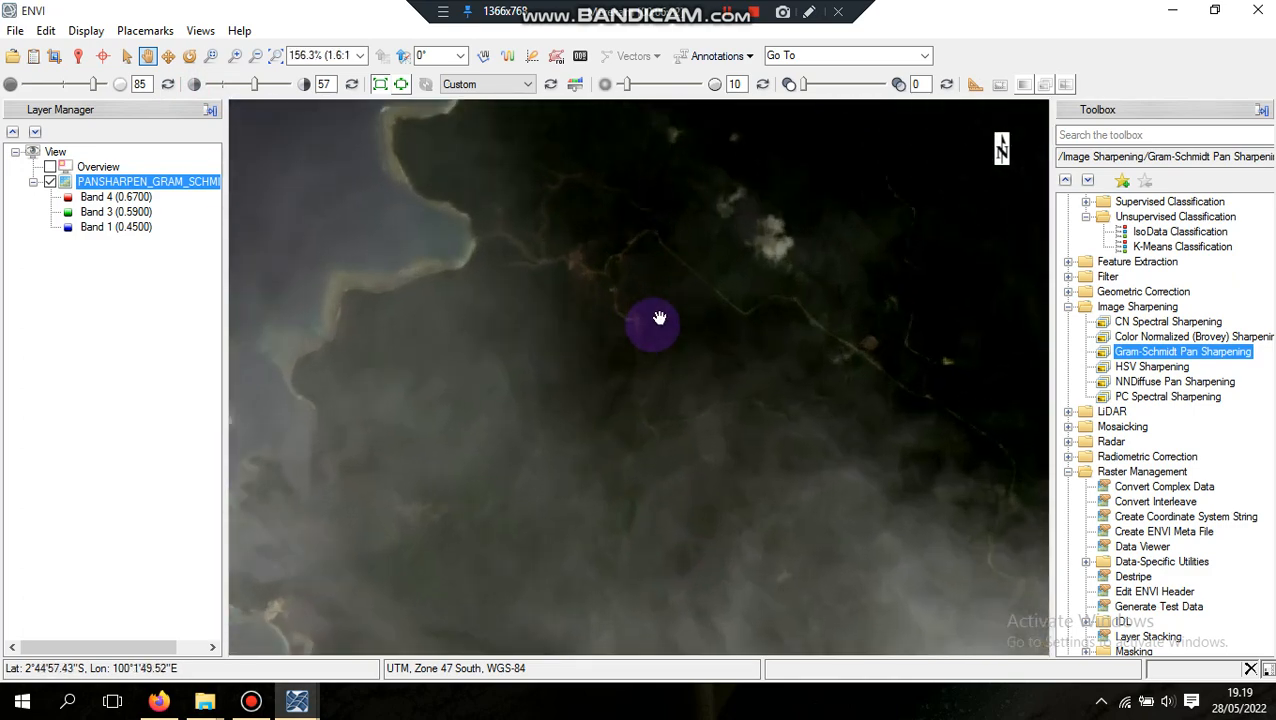
{"action": "left_click_drag", "start_coordinate": [570, 256], "coordinate": [618, 427]}
{"action": "left_click_drag", "start_coordinate": [630, 315], "coordinate": [597, 344]}
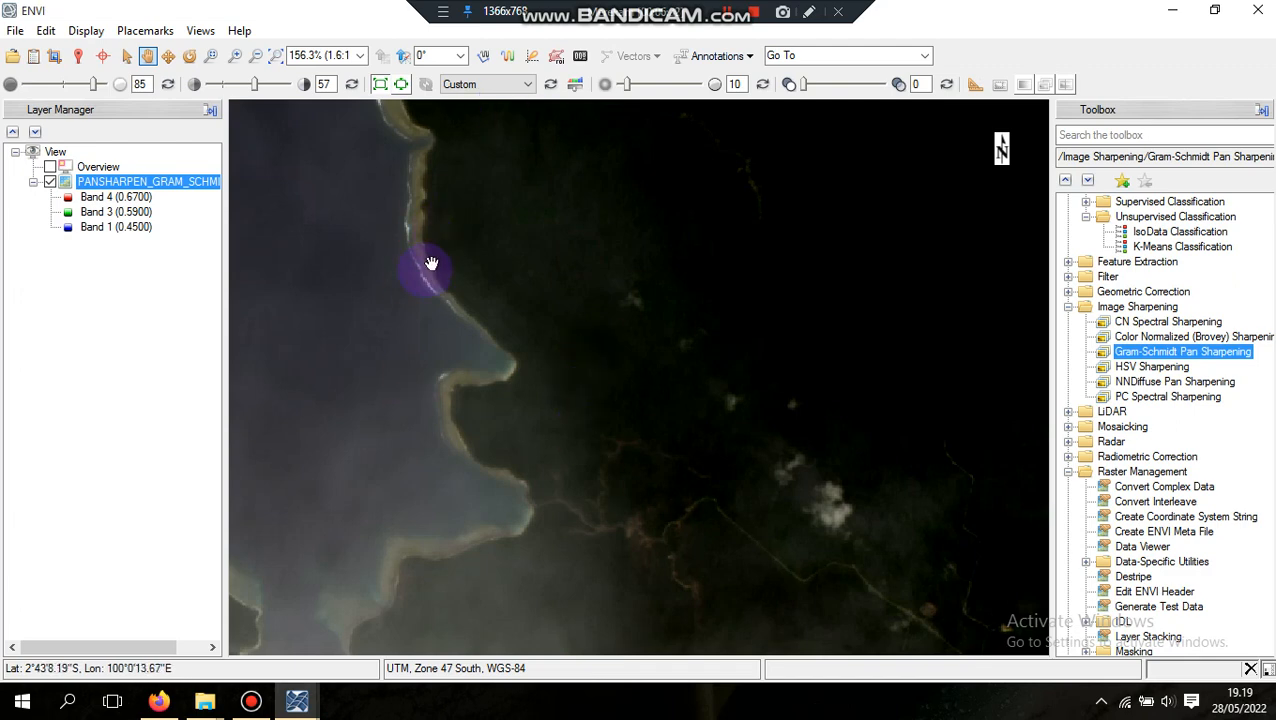
Open a custom stretch for PANSHARPEN_GRAM_SCHMIT 62 and narrow the red band to black point about 8067 and white point about 9933
{"action": "left_click", "coordinate": [158, 185]}
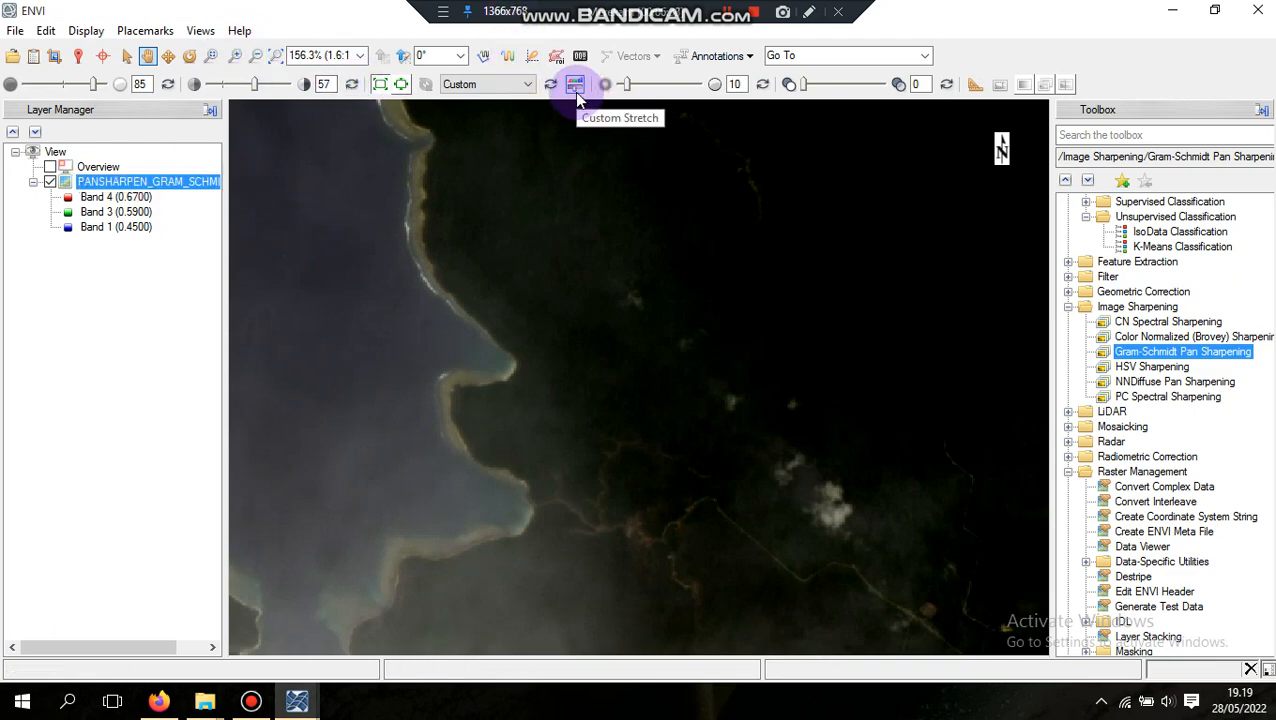
{"action": "left_click", "coordinate": [505, 84]}
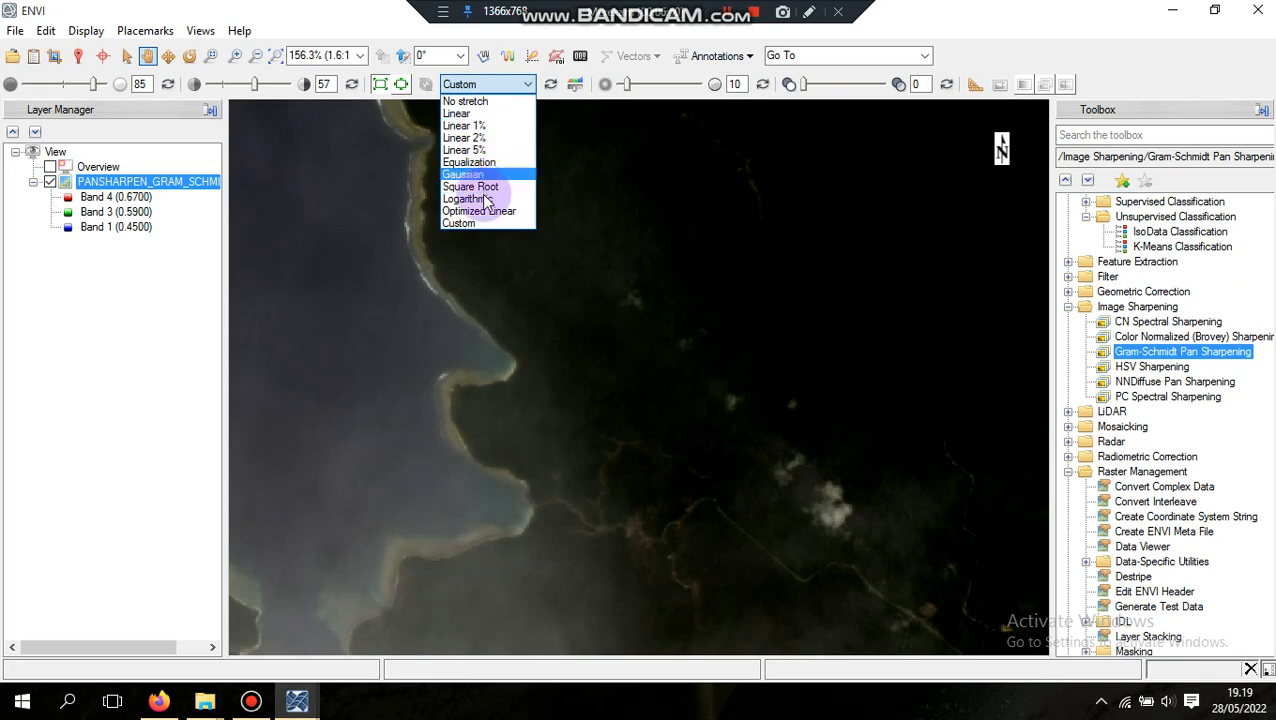
{"action": "left_click", "coordinate": [462, 223]}
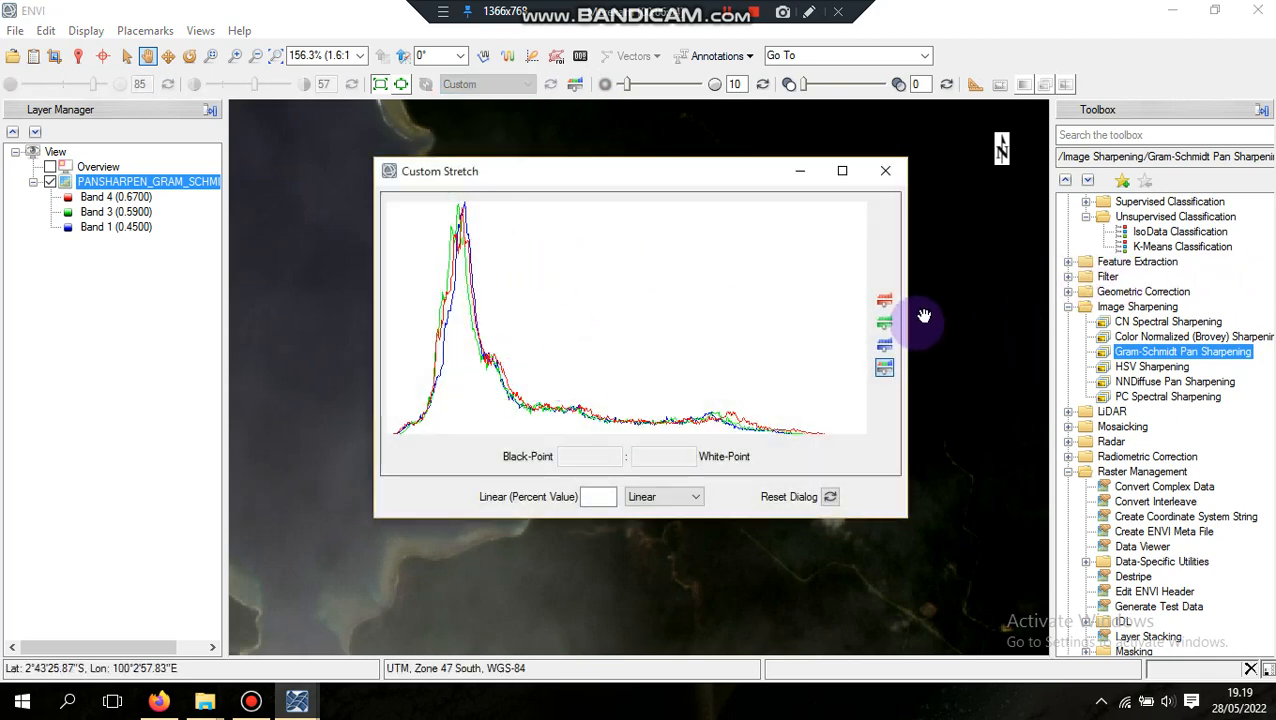
{"action": "left_click", "coordinate": [884, 302]}
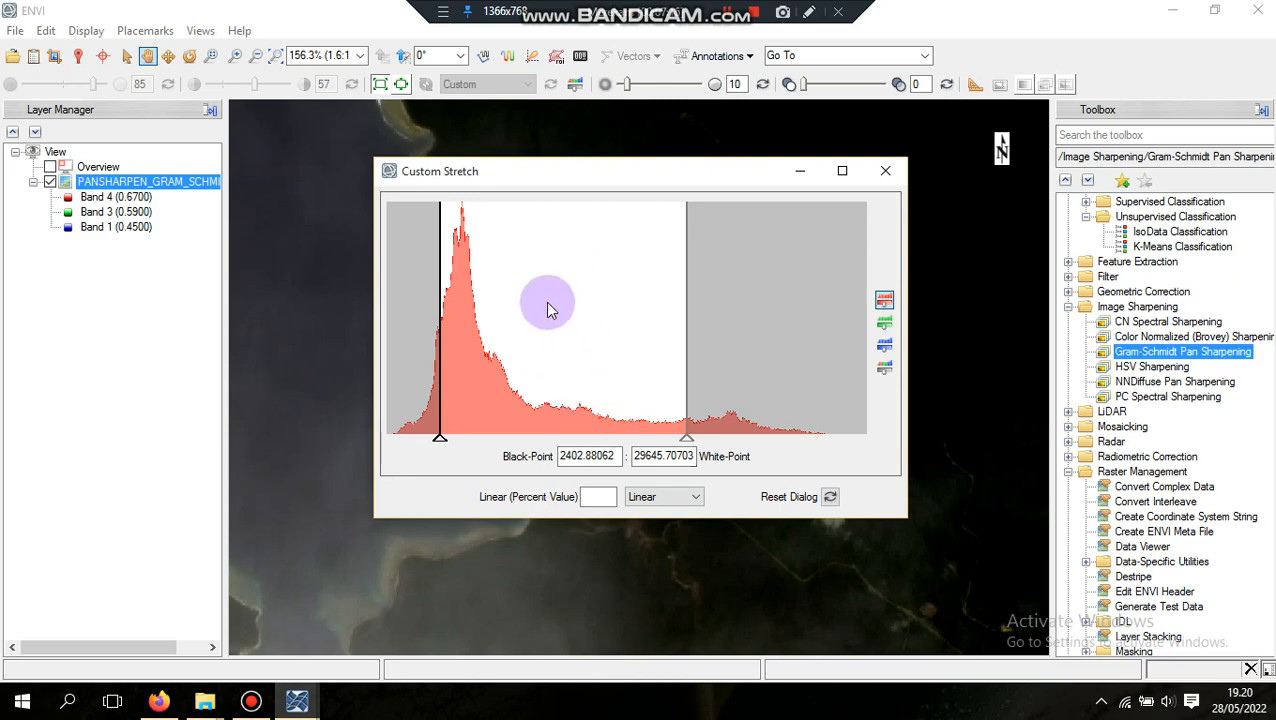
{"action": "left_click_drag", "start_coordinate": [440, 298], "coordinate": [491, 334]}
{"action": "left_click_drag", "start_coordinate": [686, 313], "coordinate": [510, 334]}
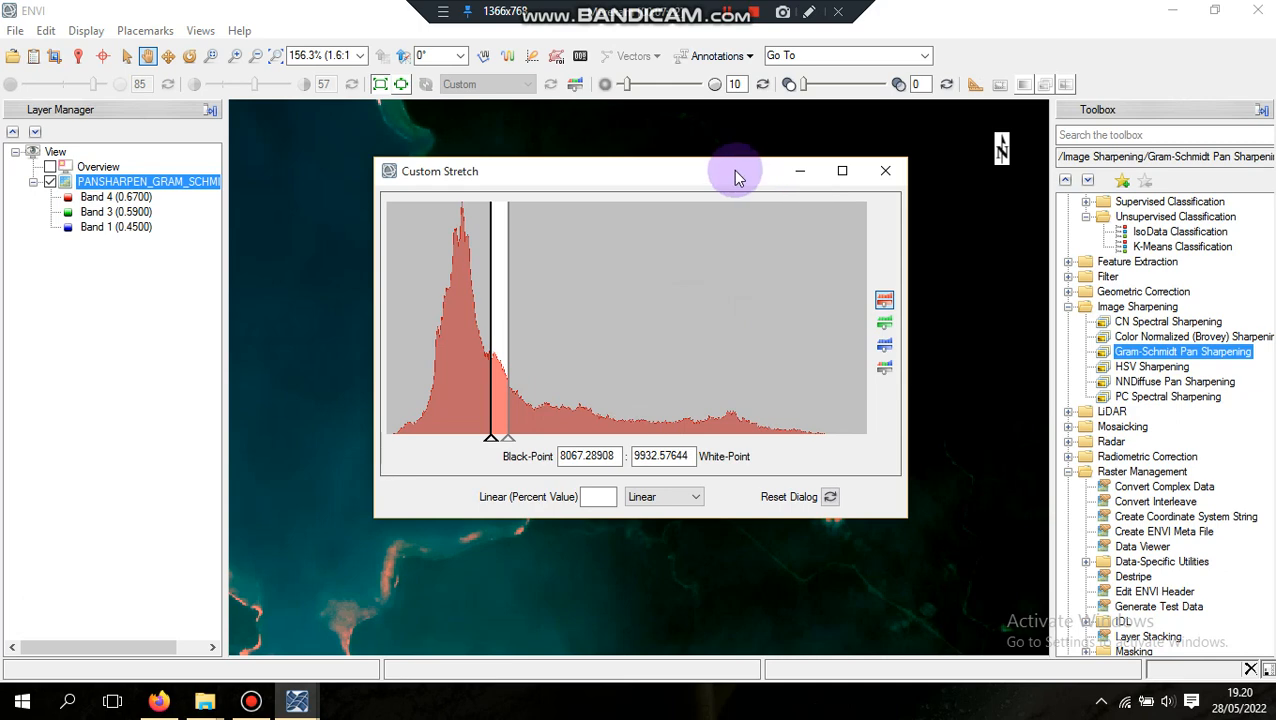
Uncover the image behind the stretch dialog and shift the red band's range to about 2264 to 6409
{"action": "left_click_drag", "start_coordinate": [736, 171], "coordinate": [383, 184]}
{"action": "scroll", "coordinate": [720, 268], "scroll_direction": "down", "scroll_amount": 5}
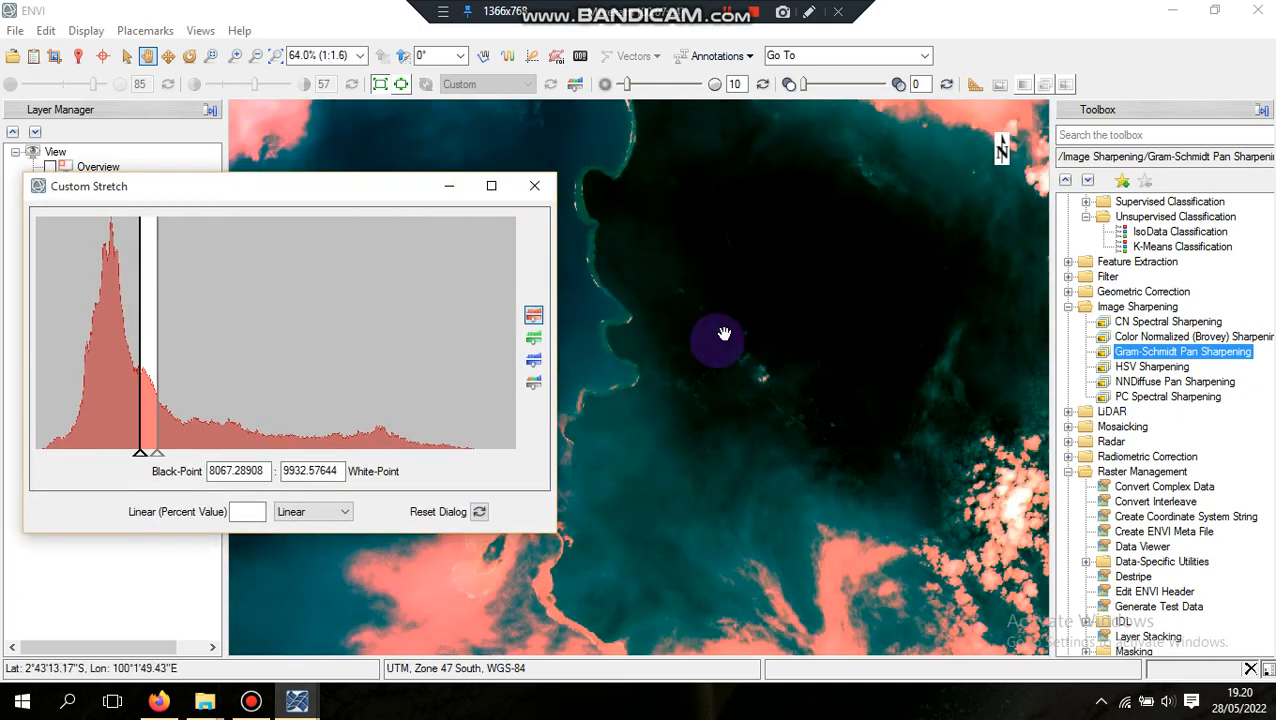
{"action": "left_click_drag", "start_coordinate": [735, 458], "coordinate": [758, 606]}
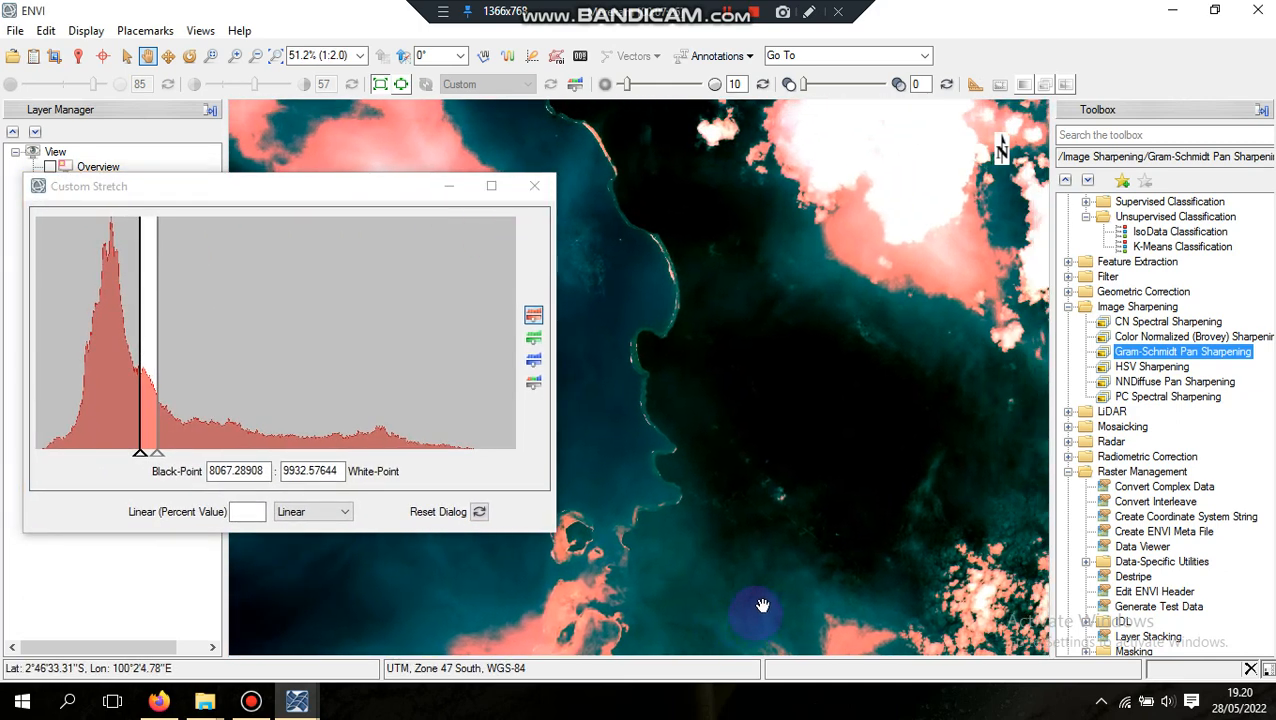
{"action": "mouse_move", "coordinate": [133, 315]}
{"action": "left_mouse_down"}
{"action": "mouse_move", "coordinate": [86, 313]}
{"action": "mouse_move", "coordinate": [123, 321]}
{"action": "left_mouse_up"}
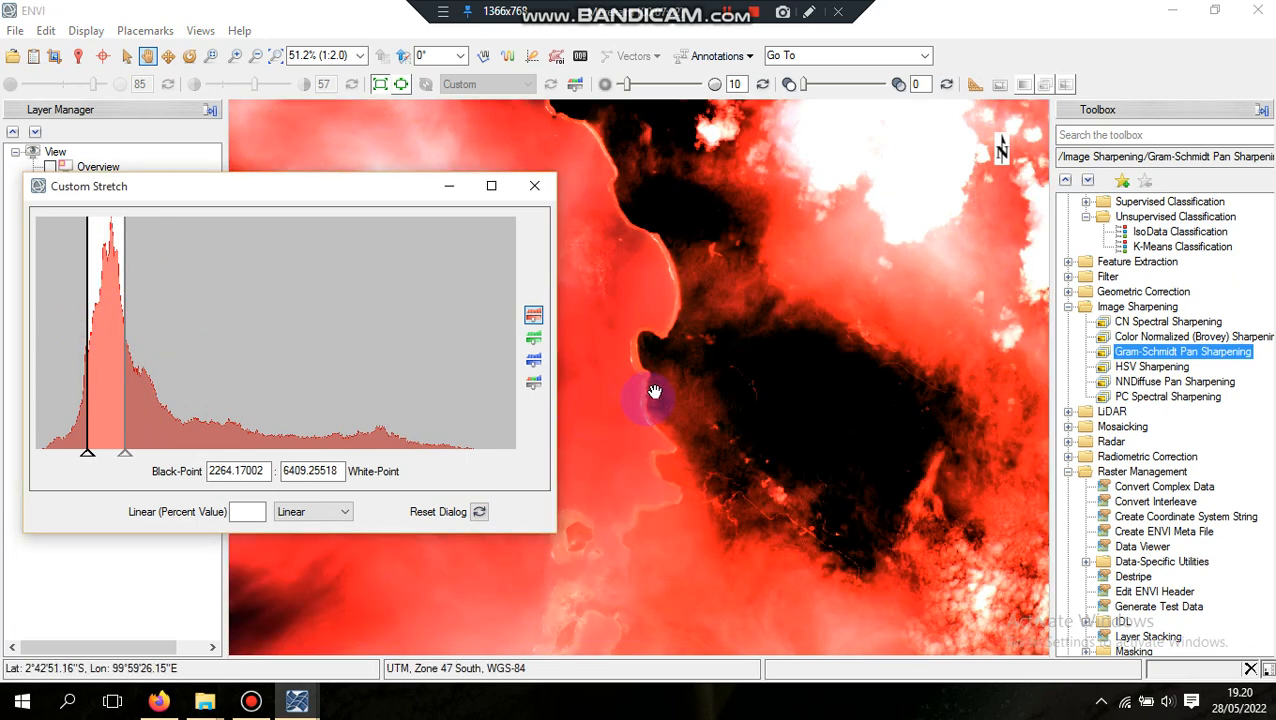
Try wider and narrower red band stretches, ending with black point about -223 and white point about 35632
{"action": "scroll", "coordinate": [655, 390], "scroll_direction": "down", "scroll_amount": 3}
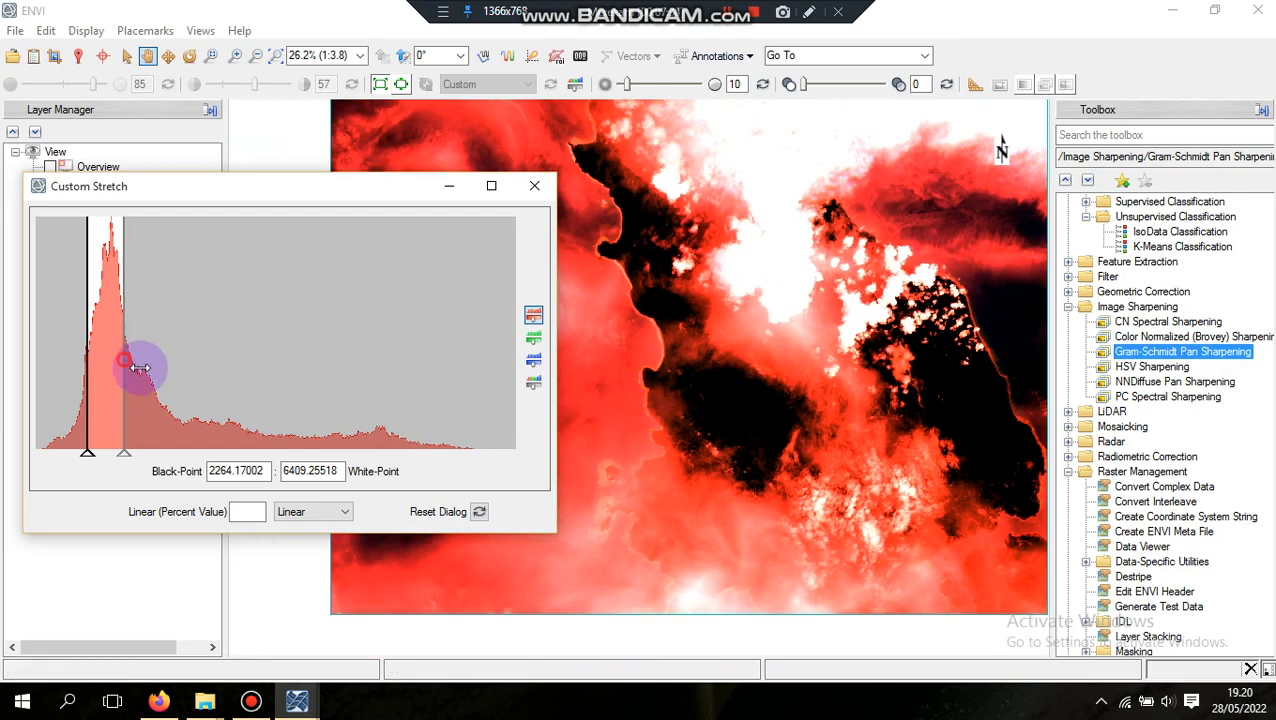
{"action": "left_click_drag", "start_coordinate": [140, 368], "coordinate": [382, 404]}
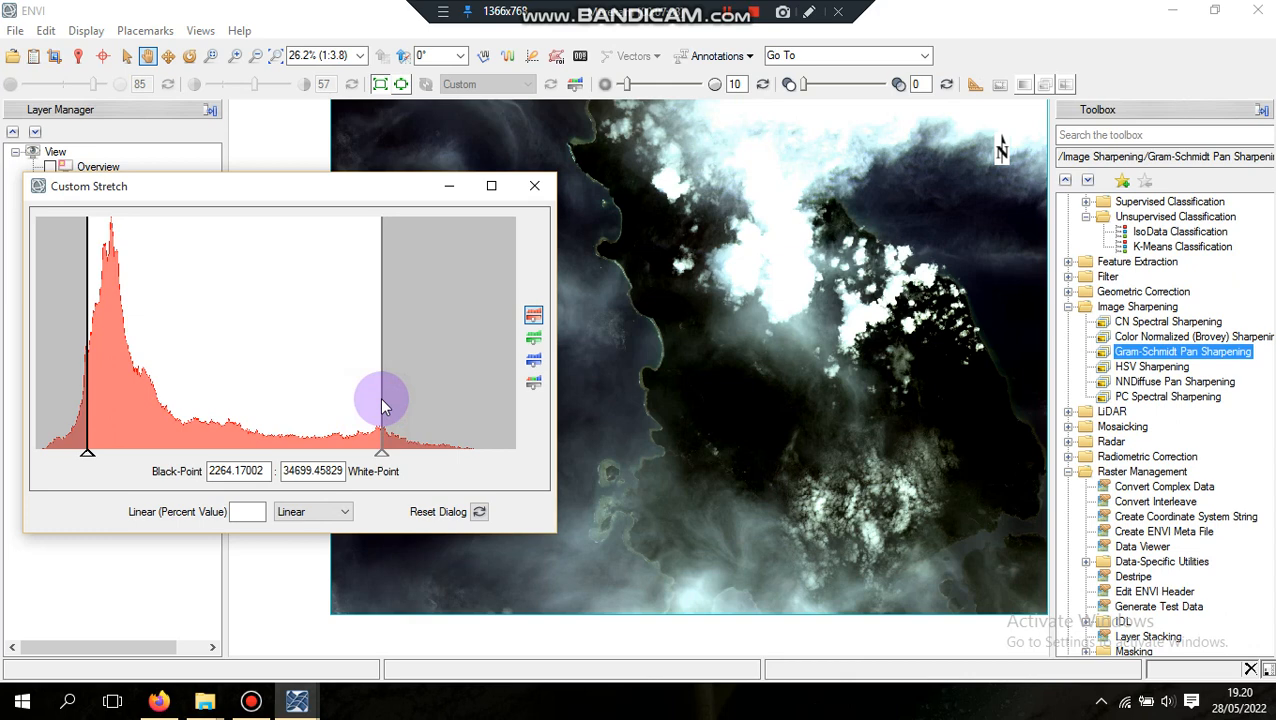
{"action": "left_click_drag", "start_coordinate": [88, 320], "coordinate": [108, 400]}
{"action": "left_click_drag", "start_coordinate": [402, 322], "coordinate": [118, 373]}
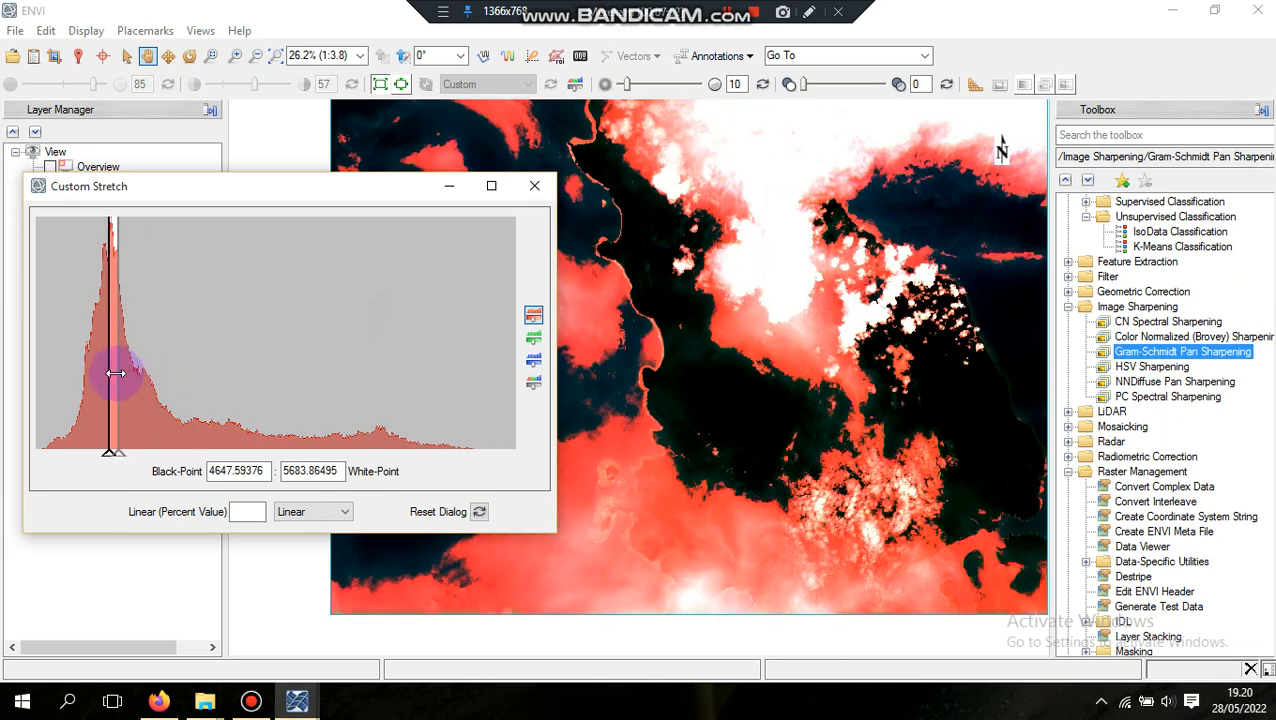
{"action": "left_click_drag", "start_coordinate": [116, 373], "coordinate": [390, 427]}
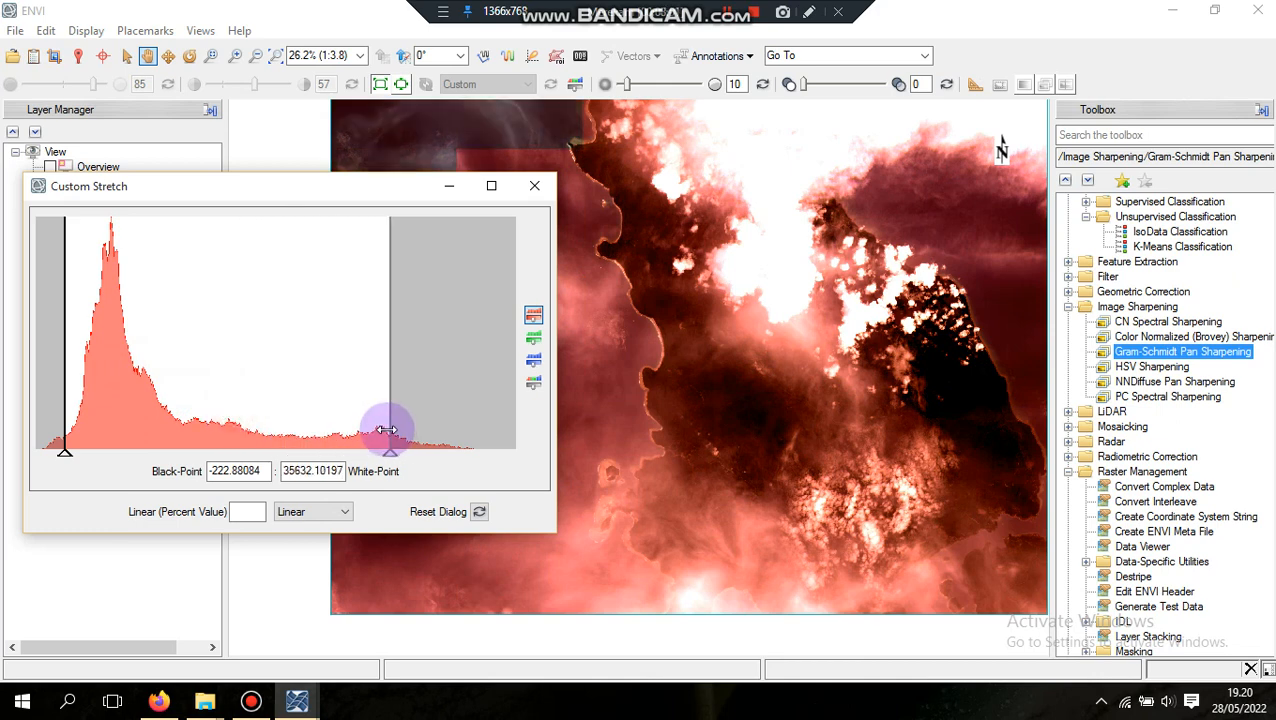
Switch the custom stretch to the green band and lower its white point, first to about 7724, finally to about 10705
{"action": "left_click", "coordinate": [535, 338]}
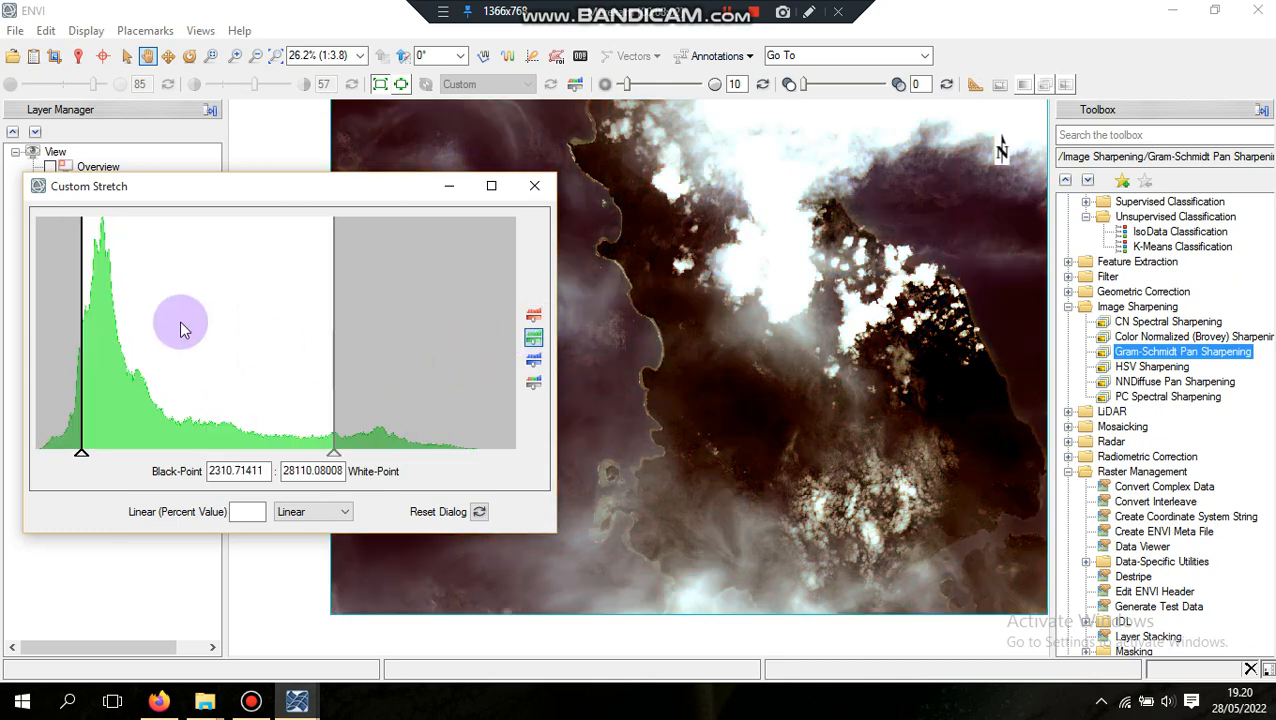
{"action": "left_click_drag", "start_coordinate": [321, 341], "coordinate": [134, 362]}
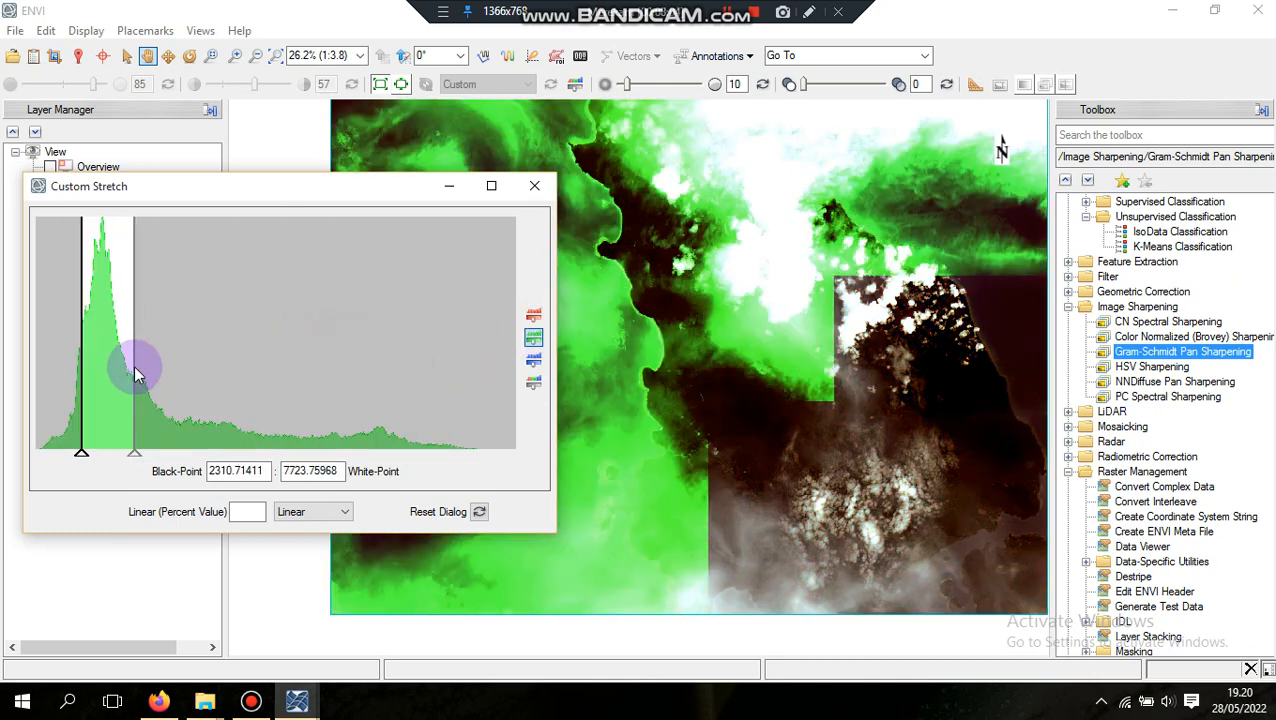
{"action": "scroll", "coordinate": [753, 394], "scroll_direction": "down", "scroll_amount": 1}
{"action": "scroll", "coordinate": [745, 405], "scroll_direction": "down", "scroll_amount": 2}
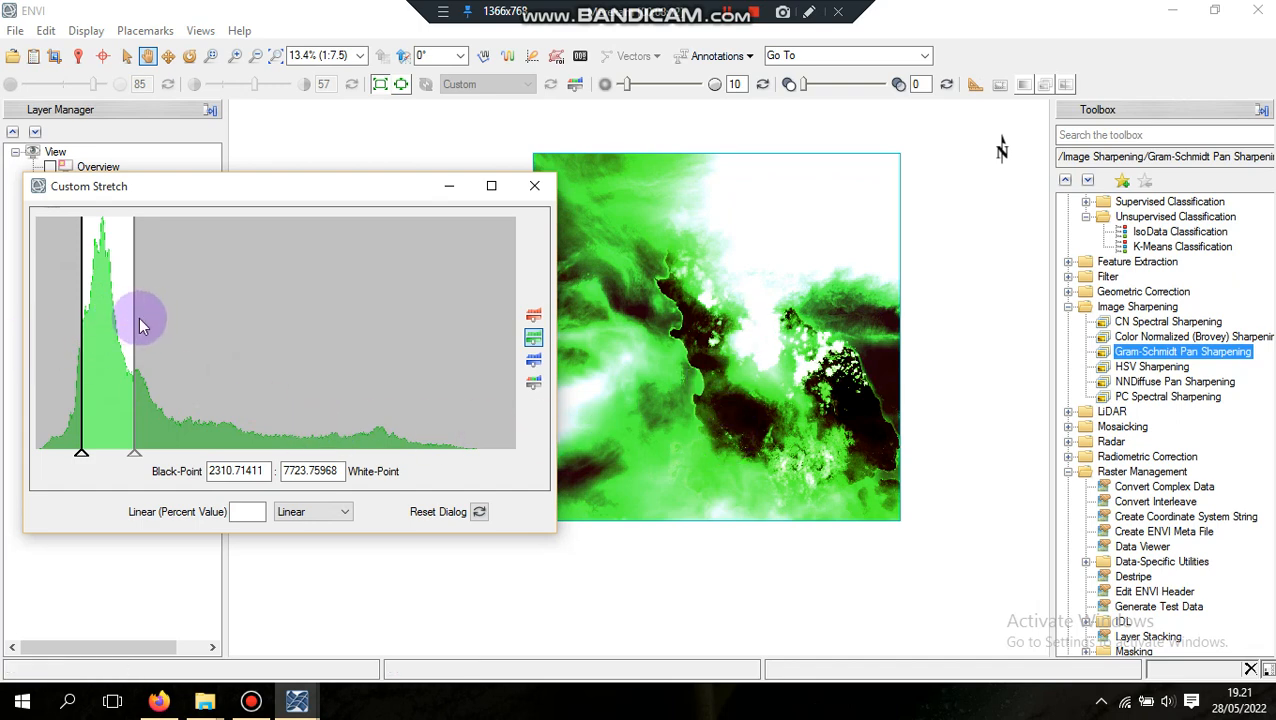
{"action": "left_click_drag", "start_coordinate": [134, 317], "coordinate": [164, 365]}
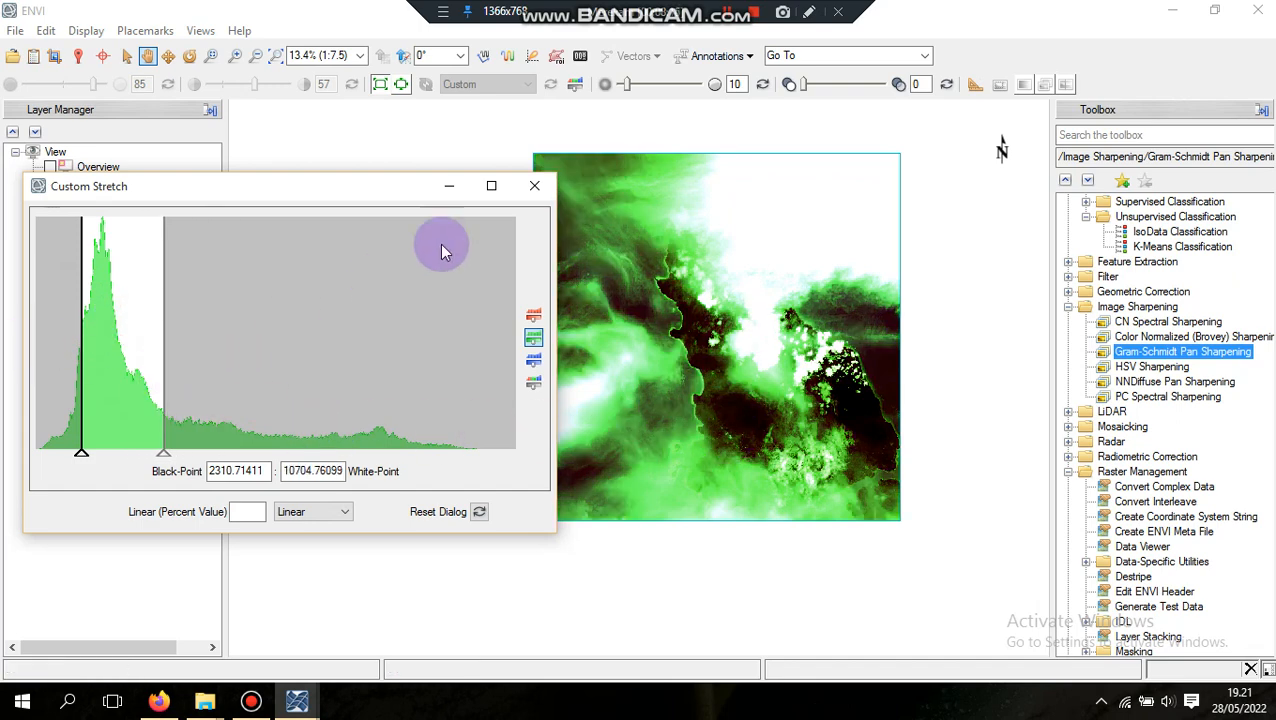
Raise the blue band's white point in the custom stretch and close the dialog
{"action": "left_click", "coordinate": [533, 360]}
{"action": "left_click_drag", "start_coordinate": [361, 361], "coordinate": [427, 427]}
{"action": "left_click", "coordinate": [536, 186]}
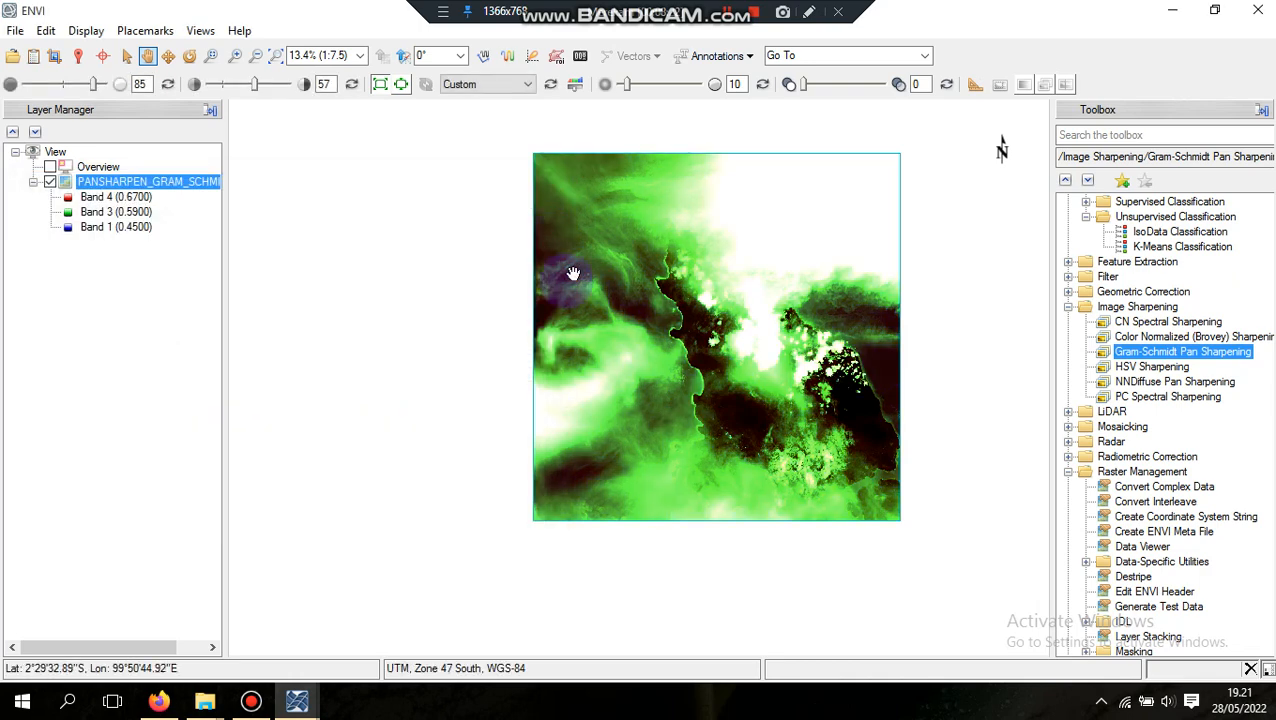
Raise the pansharpened layer's contrast to 67 and return it to 57
{"action": "scroll", "coordinate": [632, 362], "scroll_direction": "up", "scroll_amount": 1}
{"action": "scroll", "coordinate": [636, 377], "scroll_direction": "down", "scroll_amount": 1}
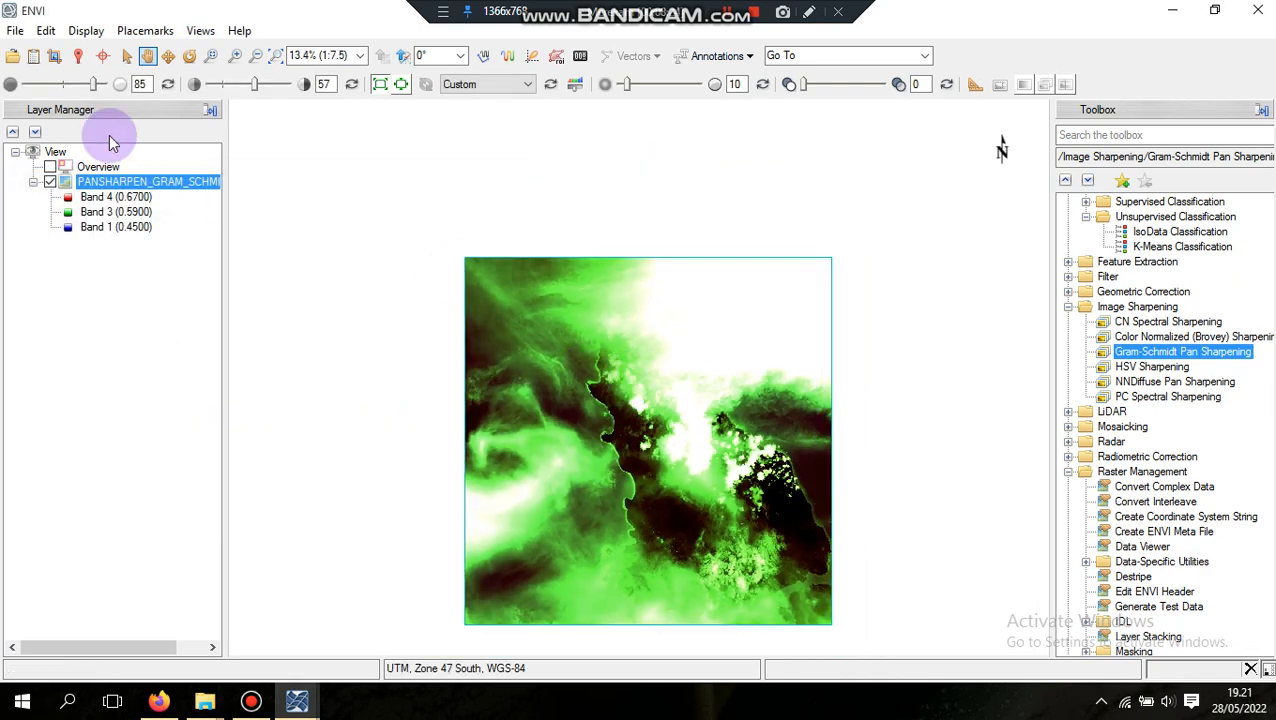
{"action": "left_click", "coordinate": [262, 85]}
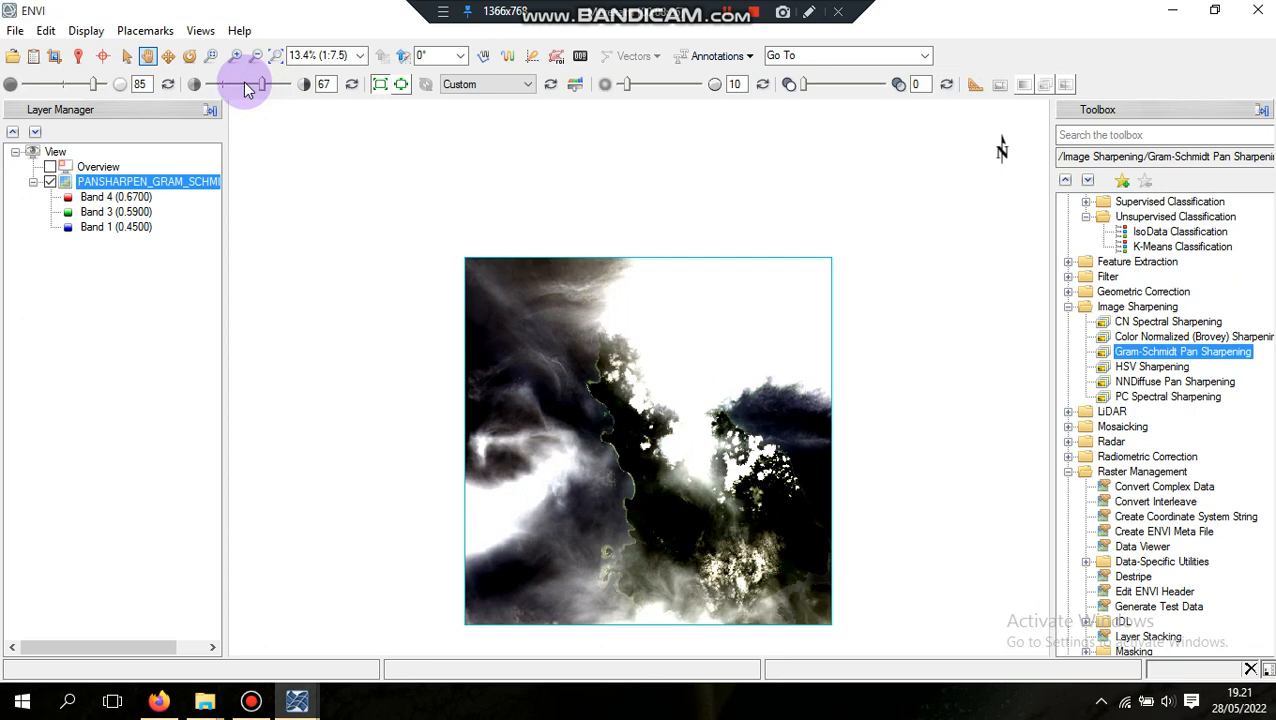
{"action": "left_click", "coordinate": [253, 88]}
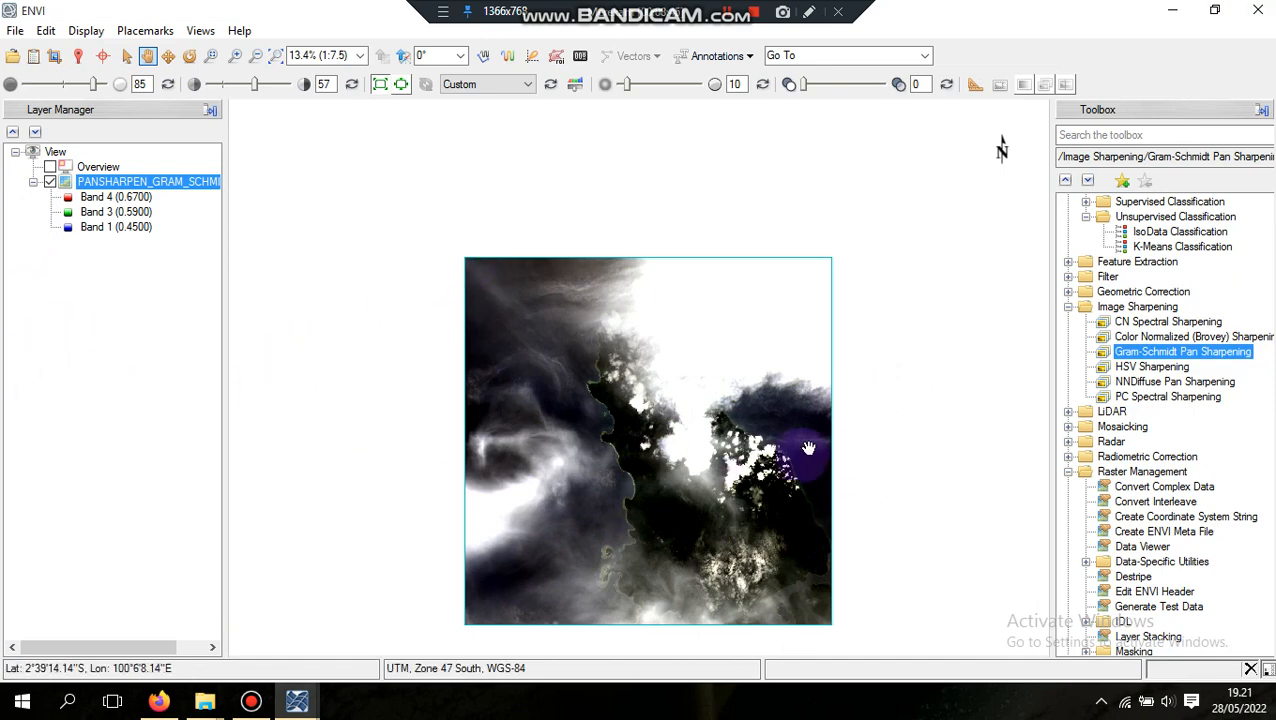
Change the pansharpened layer's displayed bands to Band 5 for red, Band 6 for green and Band 4 for blue
{"action": "left_click_drag", "start_coordinate": [696, 468], "coordinate": [652, 340]}
{"action": "scroll", "coordinate": [652, 340], "scroll_direction": "up", "scroll_amount": 2}
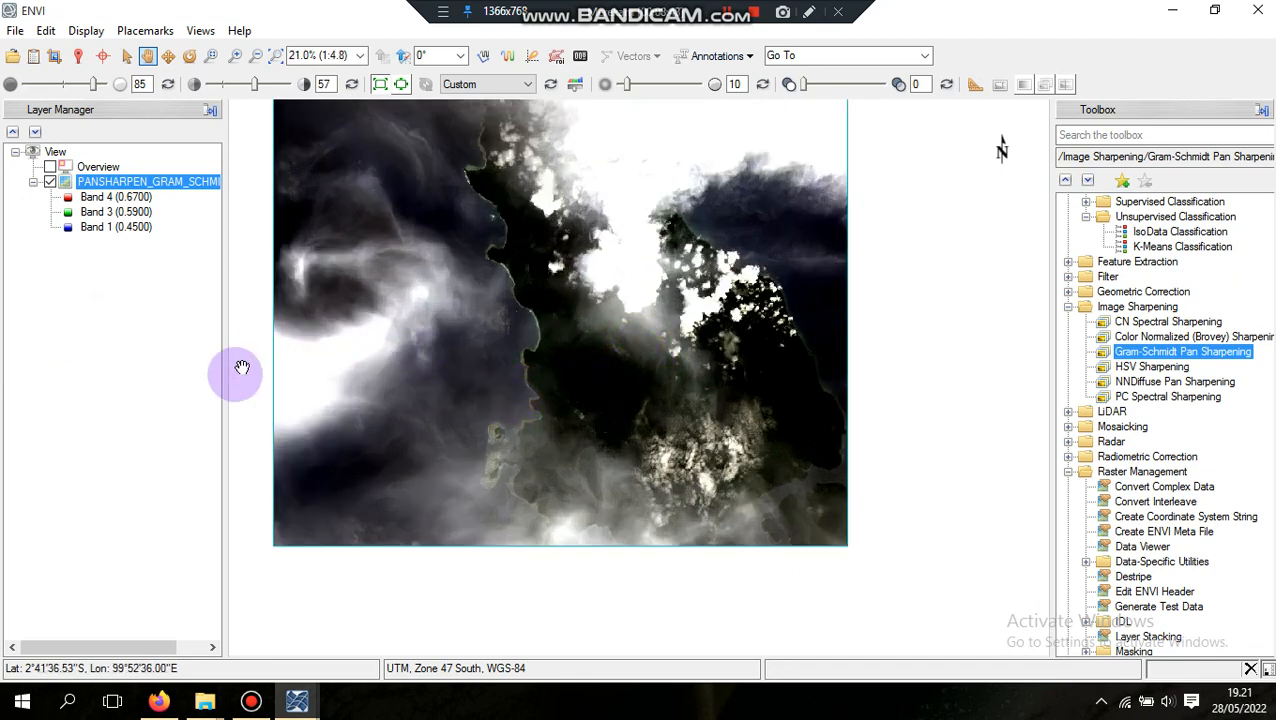
{"action": "right_click", "coordinate": [99, 186]}
{"action": "left_click", "coordinate": [186, 246]}
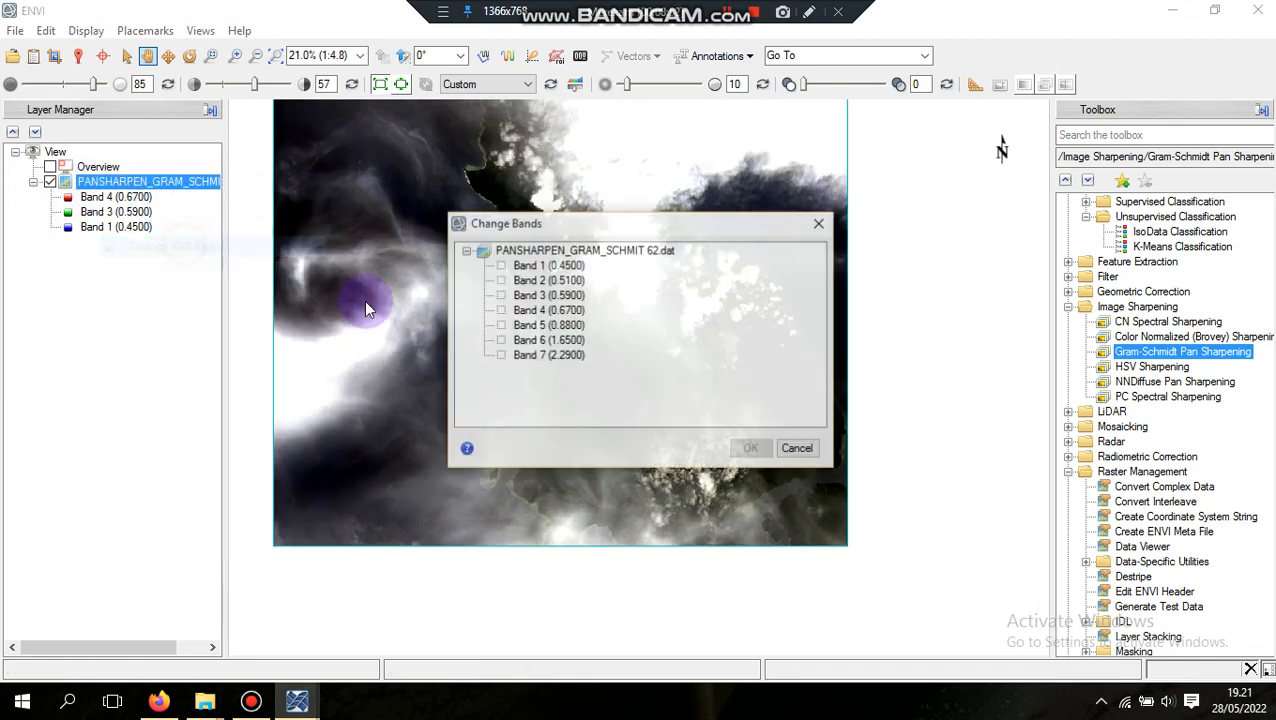
{"action": "left_click", "coordinate": [524, 342]}
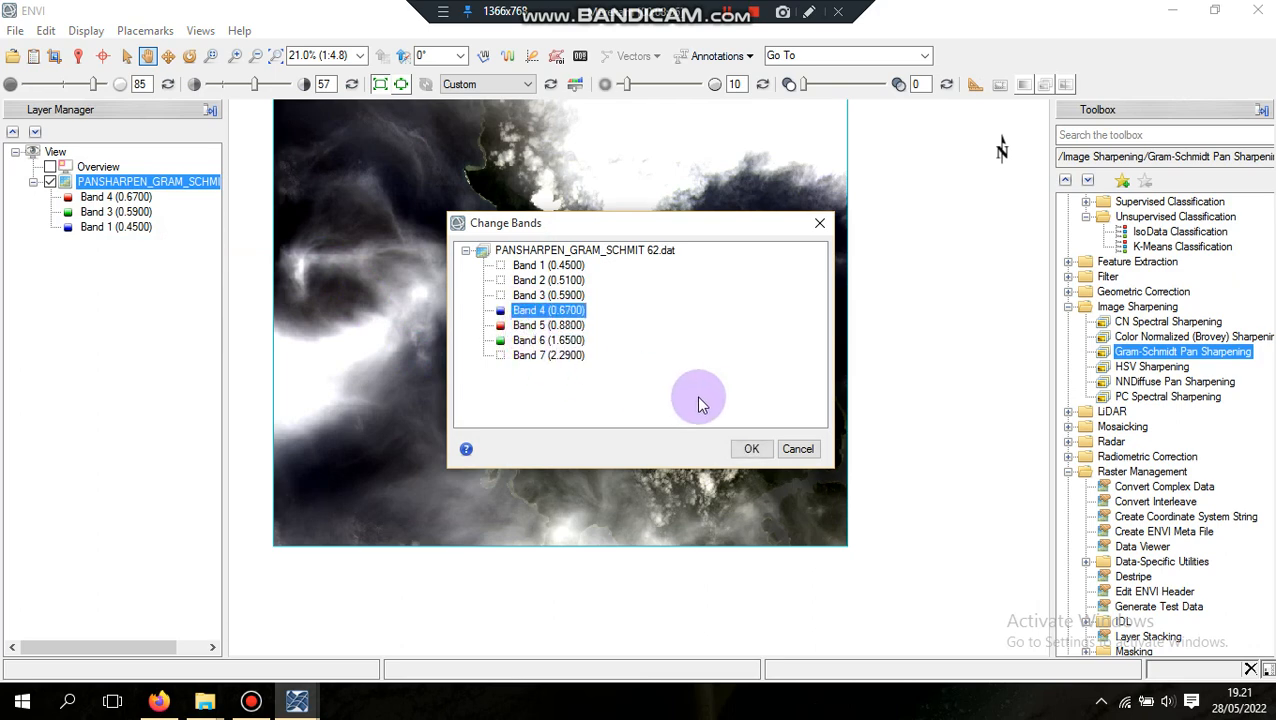
{"action": "left_click", "coordinate": [752, 448]}
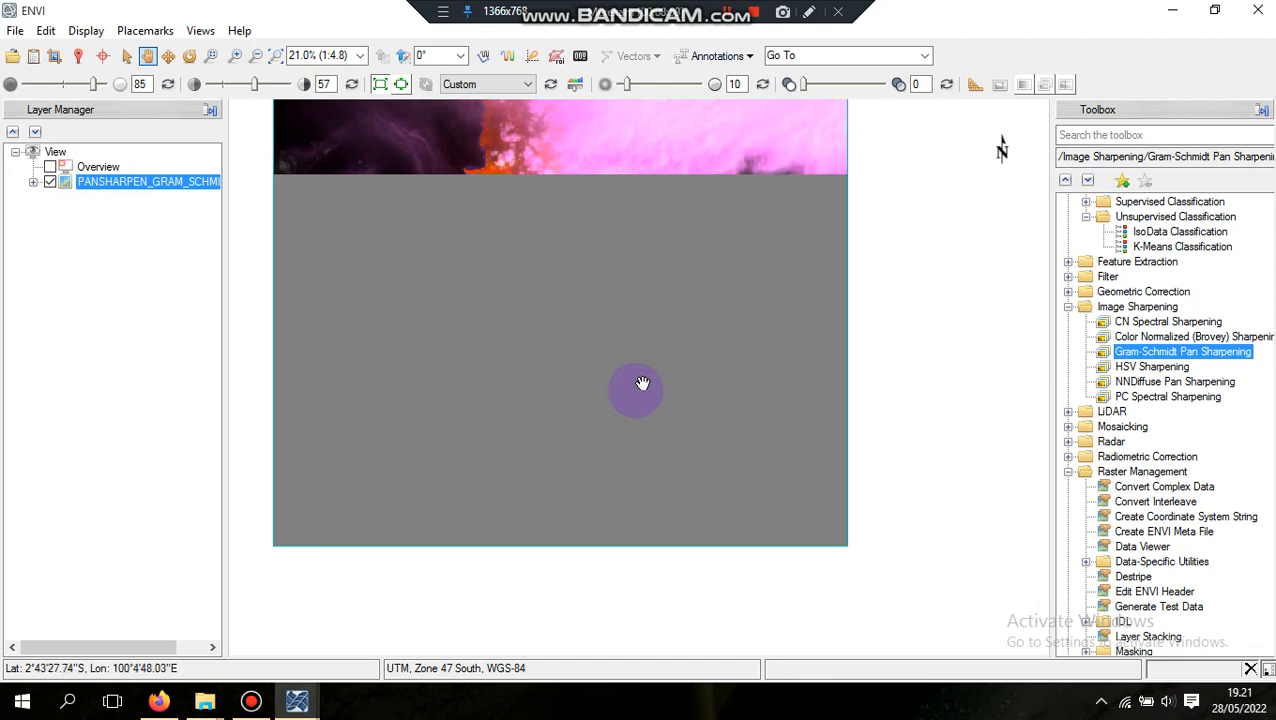
Examine the land, cloud cover and eastern coastline of the 5-6-4 band composite at close and full-image scale
{"action": "left_click_drag", "start_coordinate": [655, 360], "coordinate": [609, 428]}
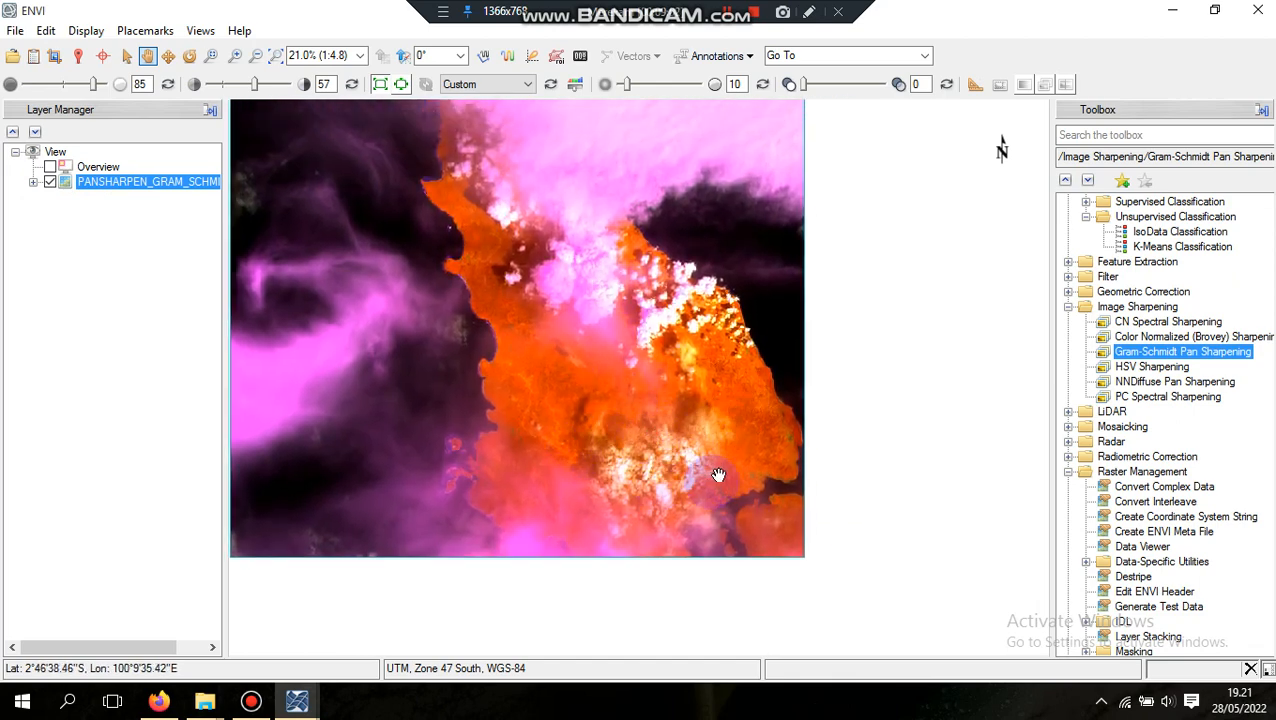
{"action": "scroll", "coordinate": [718, 474], "scroll_direction": "up", "scroll_amount": 7}
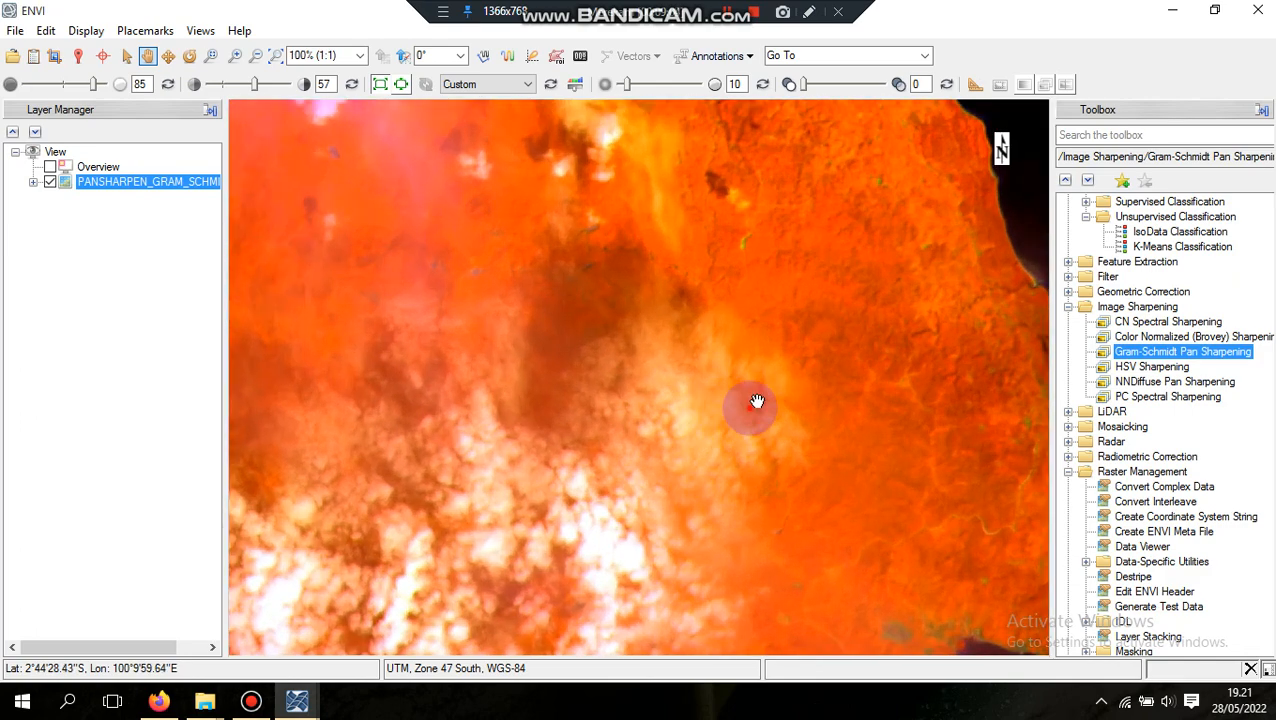
{"action": "left_click_drag", "start_coordinate": [757, 401], "coordinate": [632, 413]}
{"action": "left_click_drag", "start_coordinate": [736, 428], "coordinate": [561, 381]}
{"action": "scroll", "coordinate": [765, 433], "scroll_direction": "up", "scroll_amount": 1}
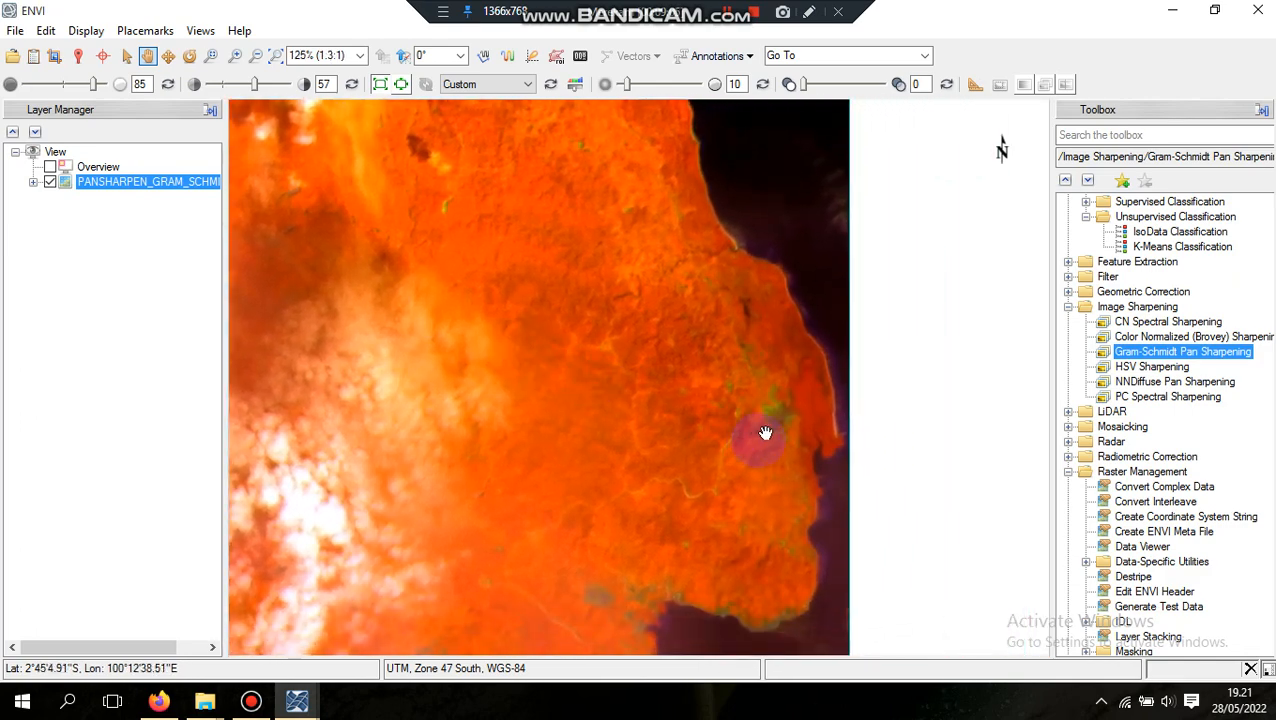
{"action": "scroll", "coordinate": [765, 433], "scroll_direction": "up", "scroll_amount": 4}
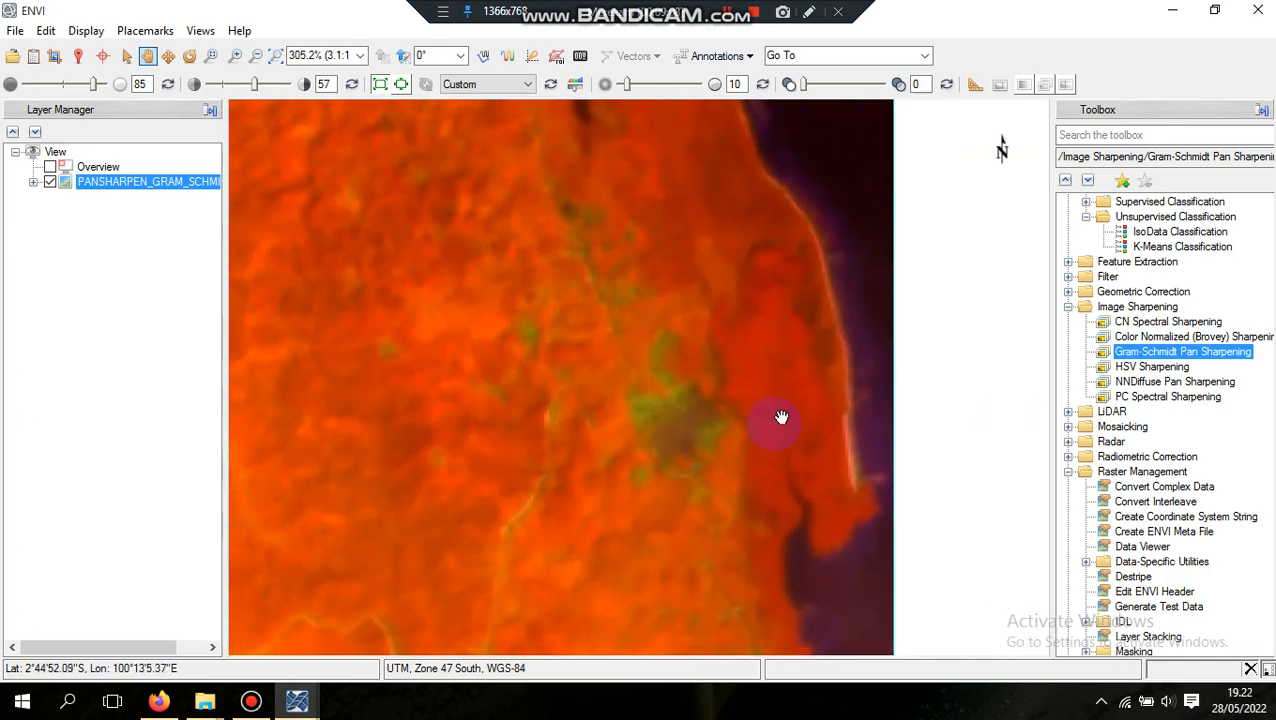
{"action": "scroll", "coordinate": [720, 378], "scroll_direction": "down", "scroll_amount": 5}
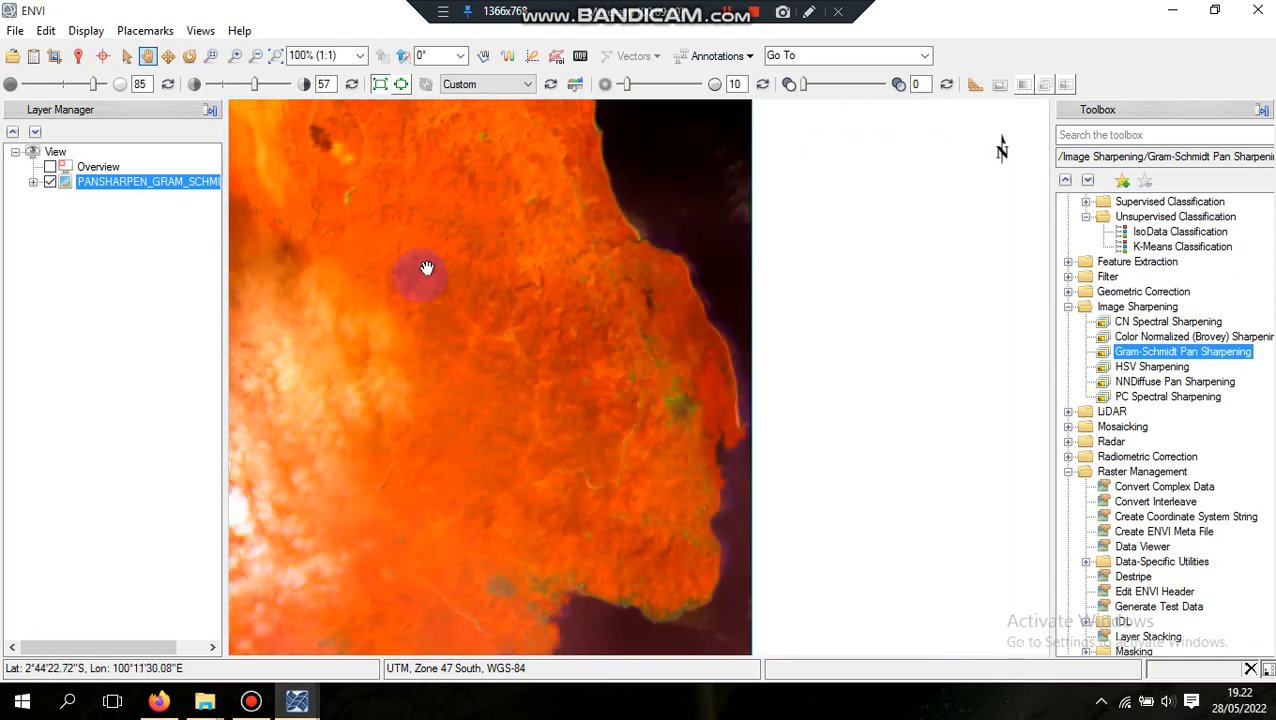
{"action": "scroll", "coordinate": [503, 337], "scroll_direction": "down", "scroll_amount": 6}
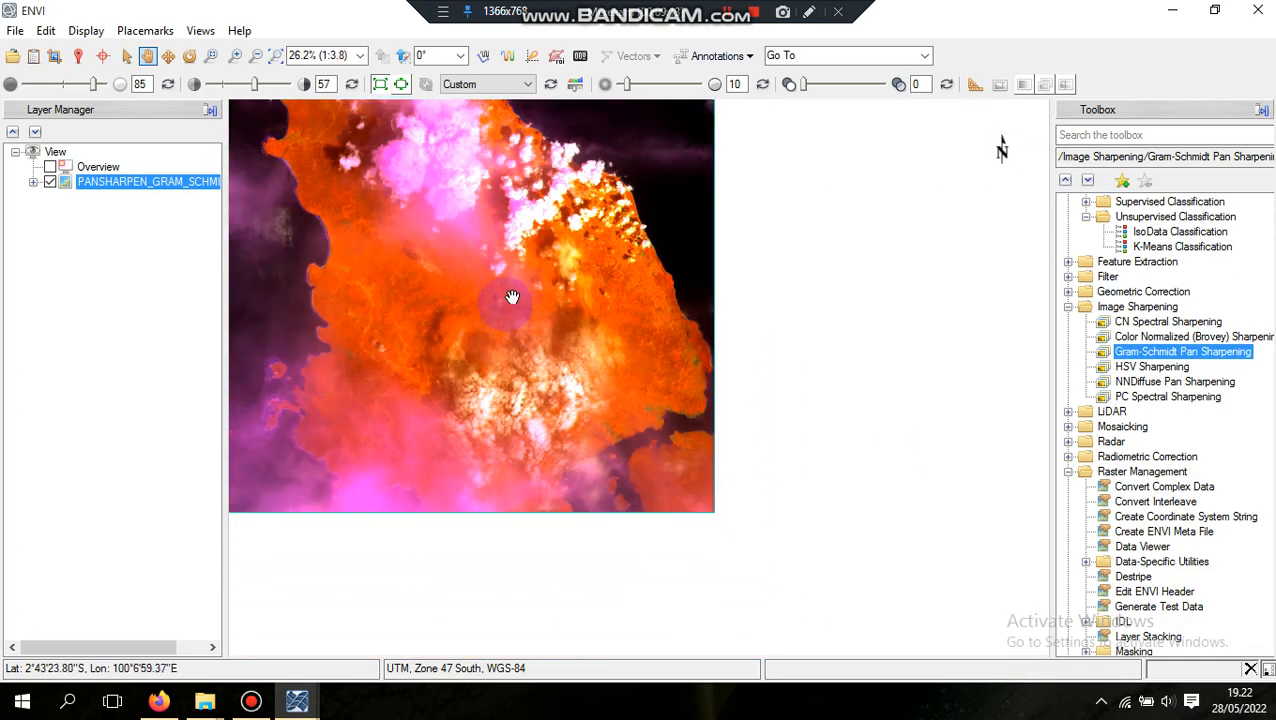
{"action": "left_click_drag", "start_coordinate": [452, 258], "coordinate": [597, 365]}
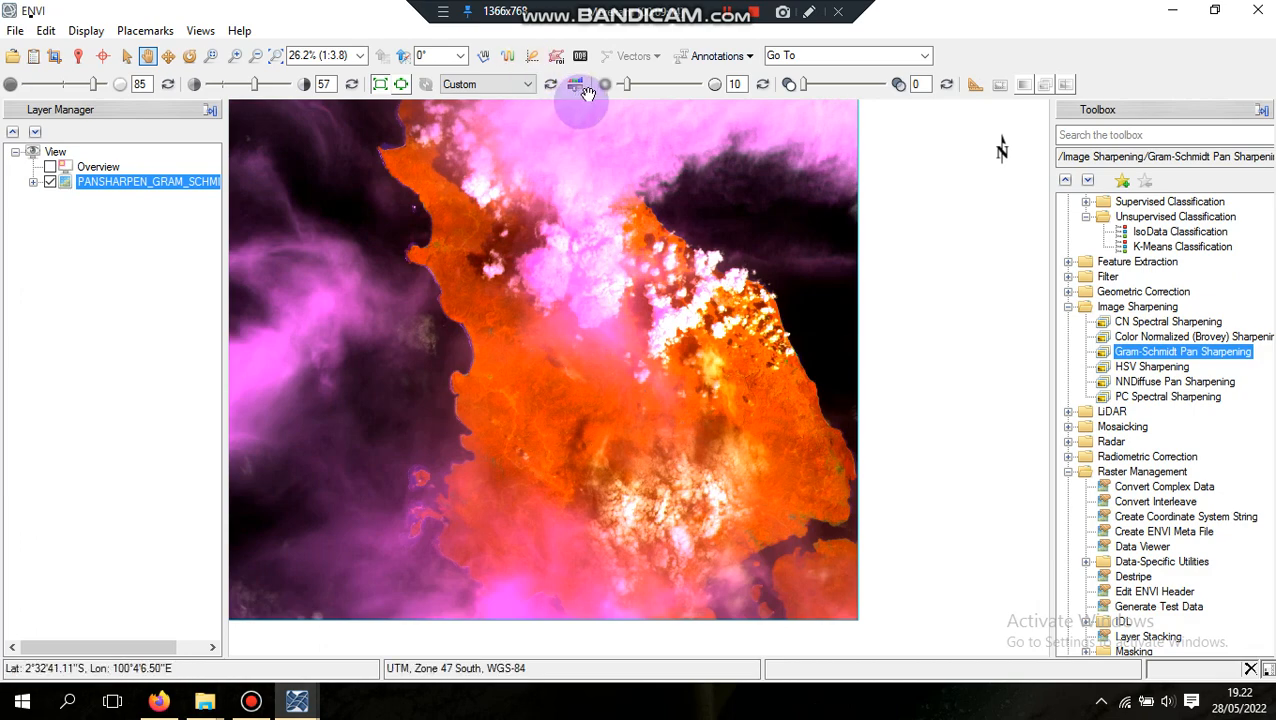
Set the pansharpened layer's sharpening to 60 and inspect the eastern coast at close range
{"action": "left_click", "coordinate": [575, 85]}
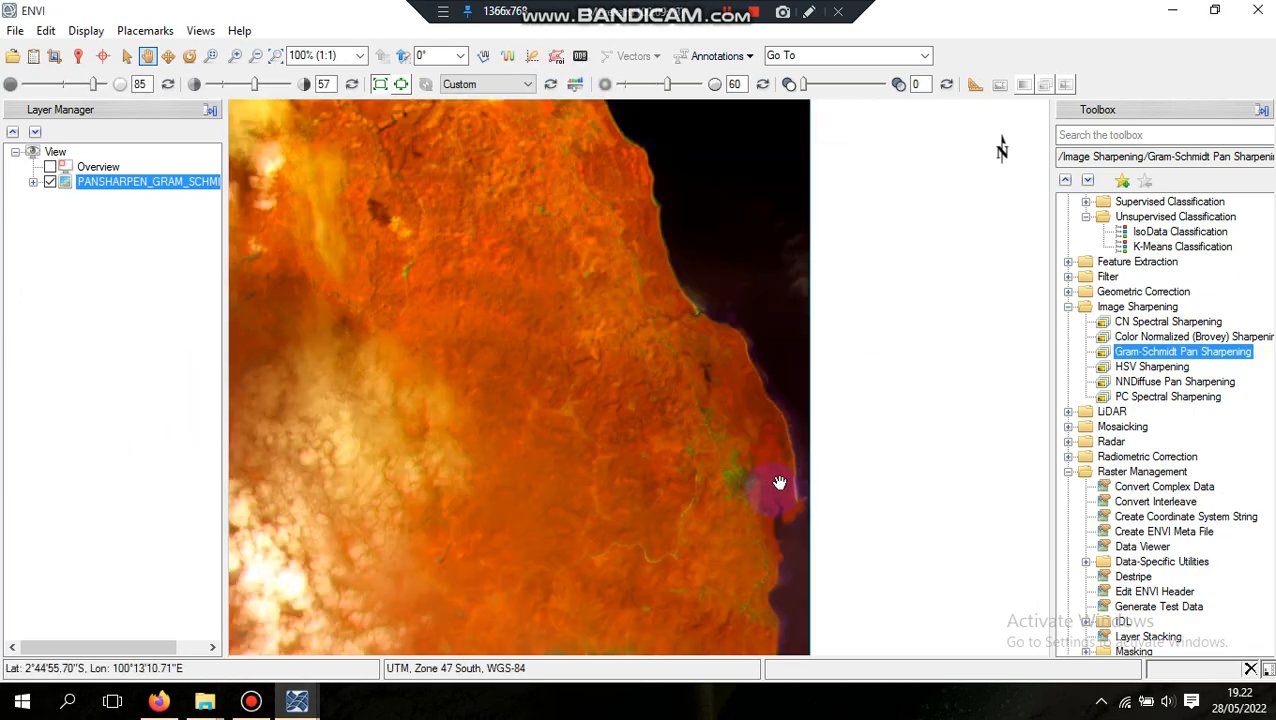
{"action": "scroll", "coordinate": [779, 483], "scroll_direction": "up", "scroll_amount": 3}
{"action": "left_click_drag", "start_coordinate": [701, 470], "coordinate": [829, 433]}
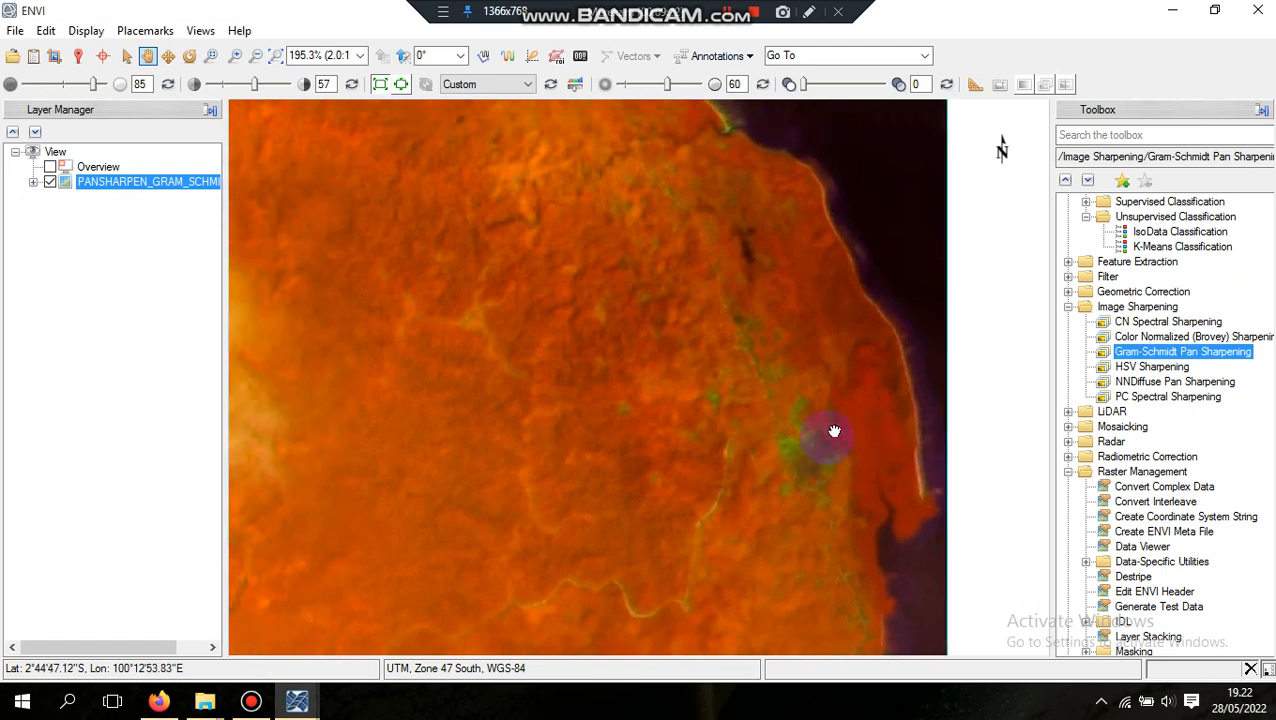
Change the pansharpened layer's displayed bands to Band 4 for red, Band 3 for green and Band 2 for blue
{"action": "left_click", "coordinate": [33, 182]}
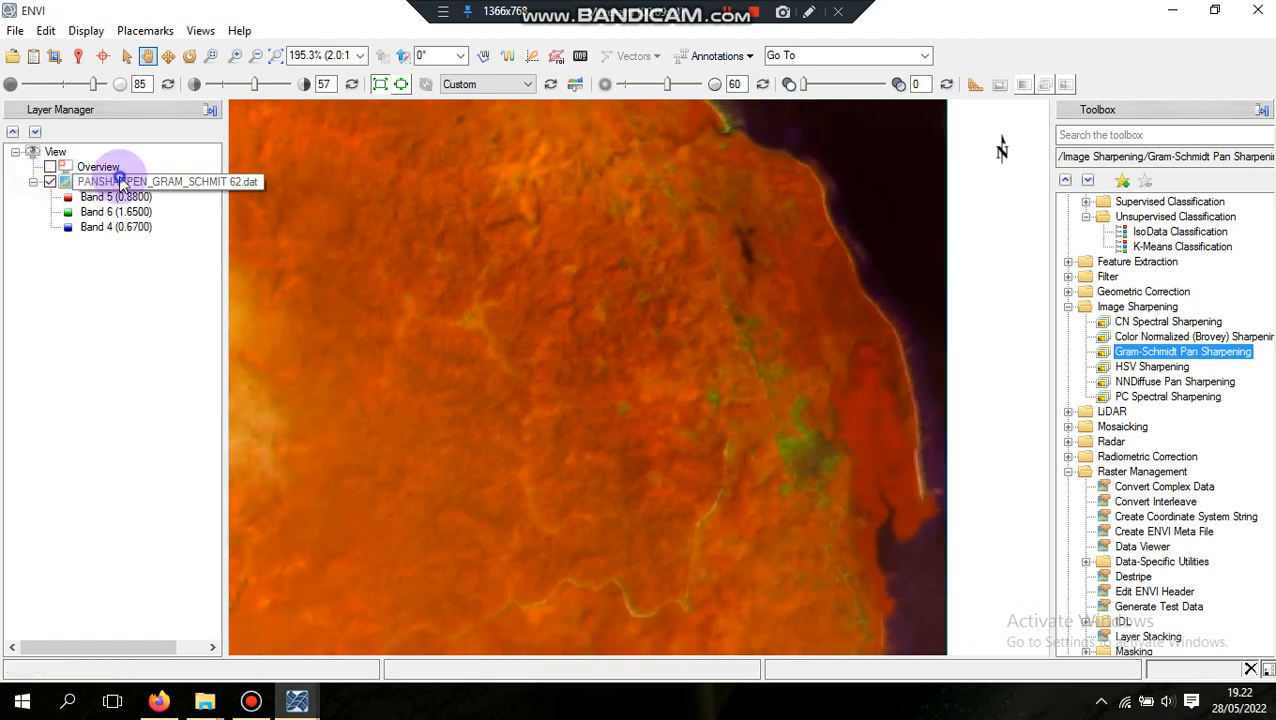
{"action": "right_click", "coordinate": [117, 181]}
{"action": "left_click", "coordinate": [160, 237]}
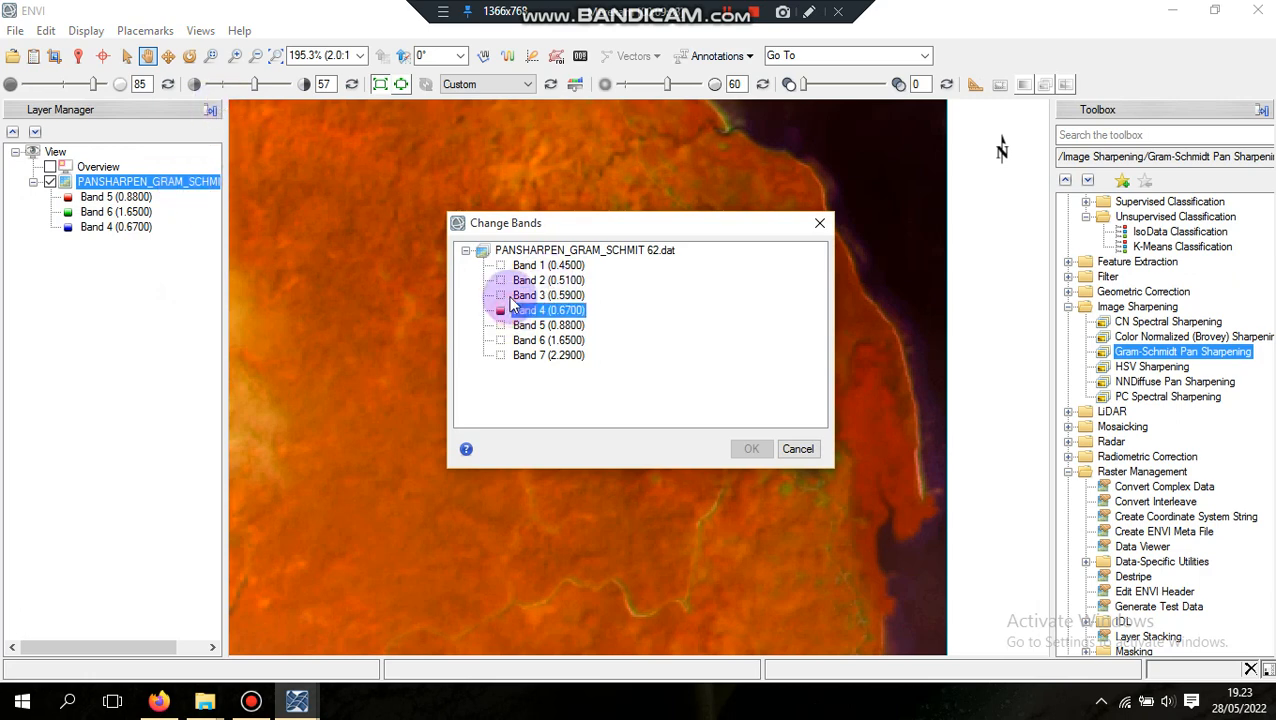
{"action": "left_click", "coordinate": [753, 448]}
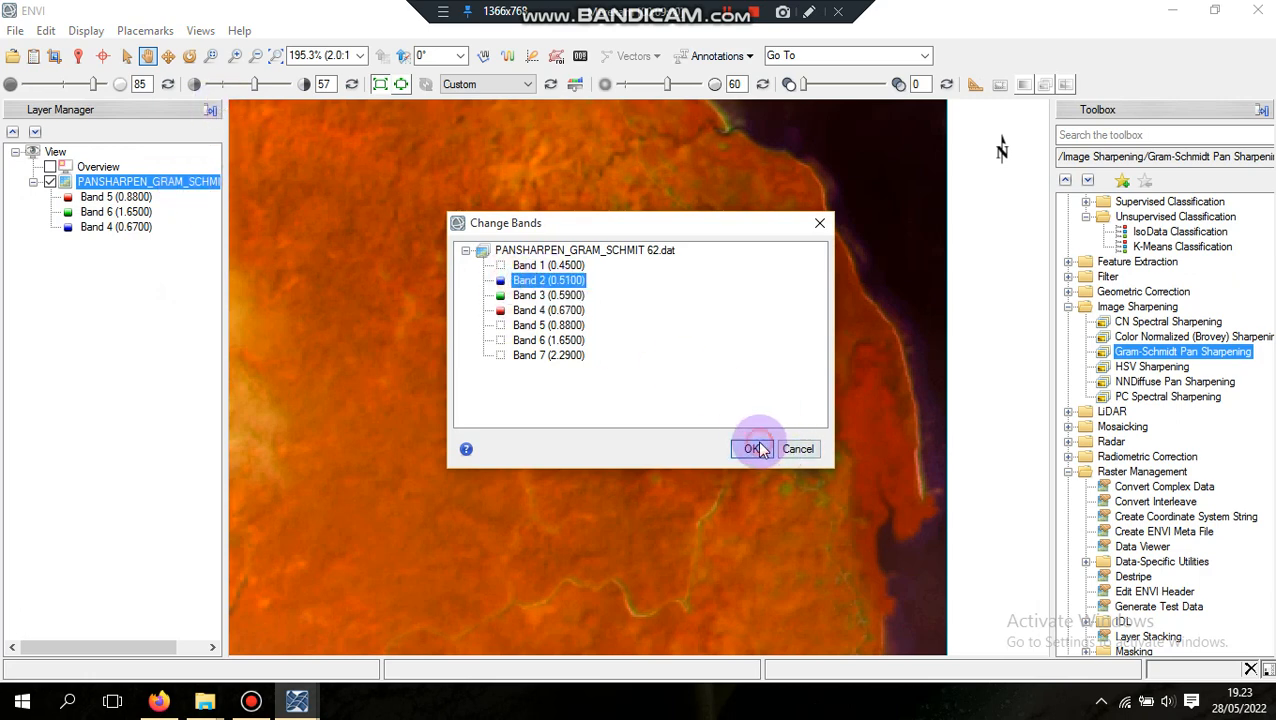
Examine the coastlines, clouds and inland area of the 4-3-2 band composite at several scales
{"action": "scroll", "coordinate": [561, 402], "scroll_direction": "down", "scroll_amount": 3}
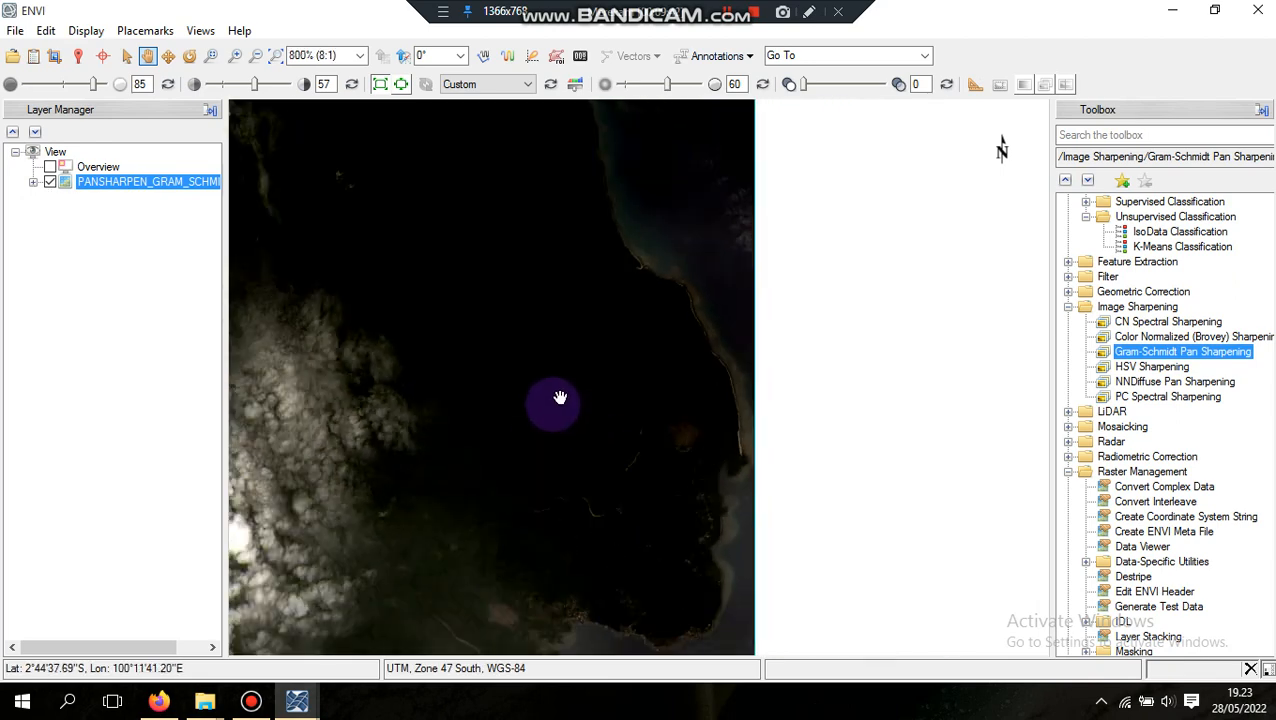
{"action": "scroll", "coordinate": [603, 339], "scroll_direction": "up", "scroll_amount": 3}
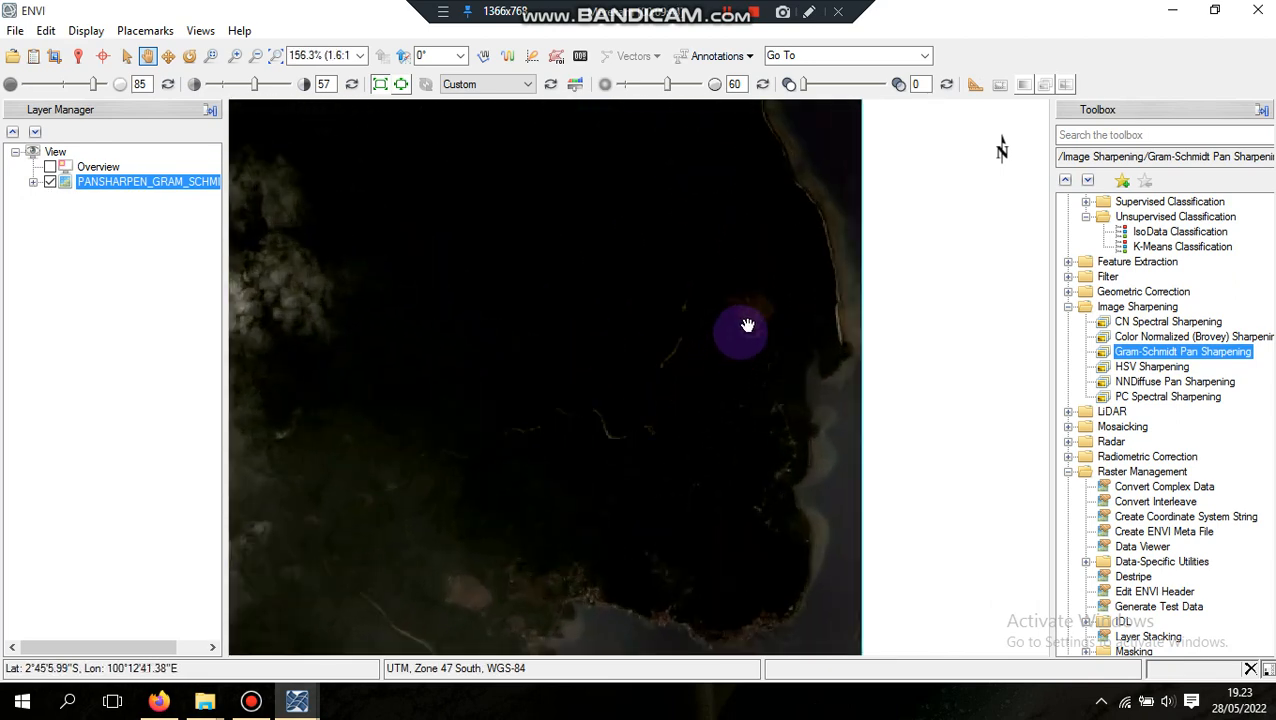
{"action": "scroll", "coordinate": [528, 354], "scroll_direction": "down", "scroll_amount": 3}
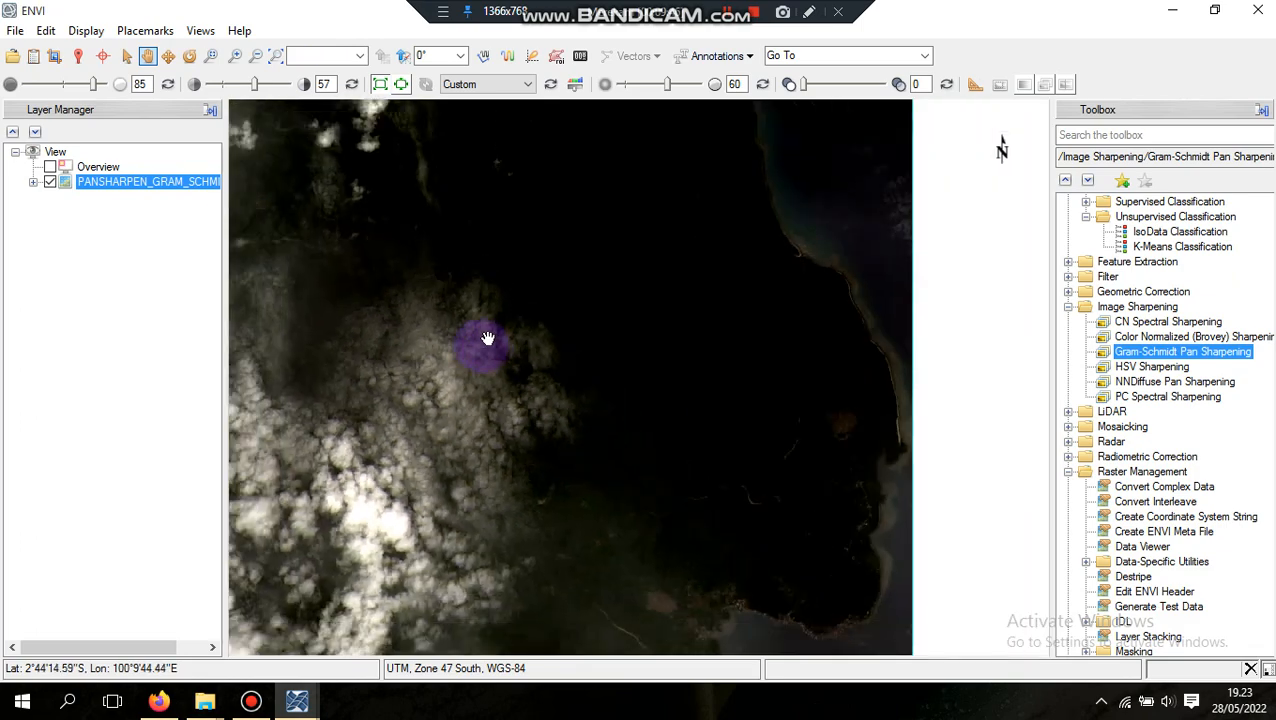
{"action": "scroll", "coordinate": [568, 314], "scroll_direction": "down", "scroll_amount": 5}
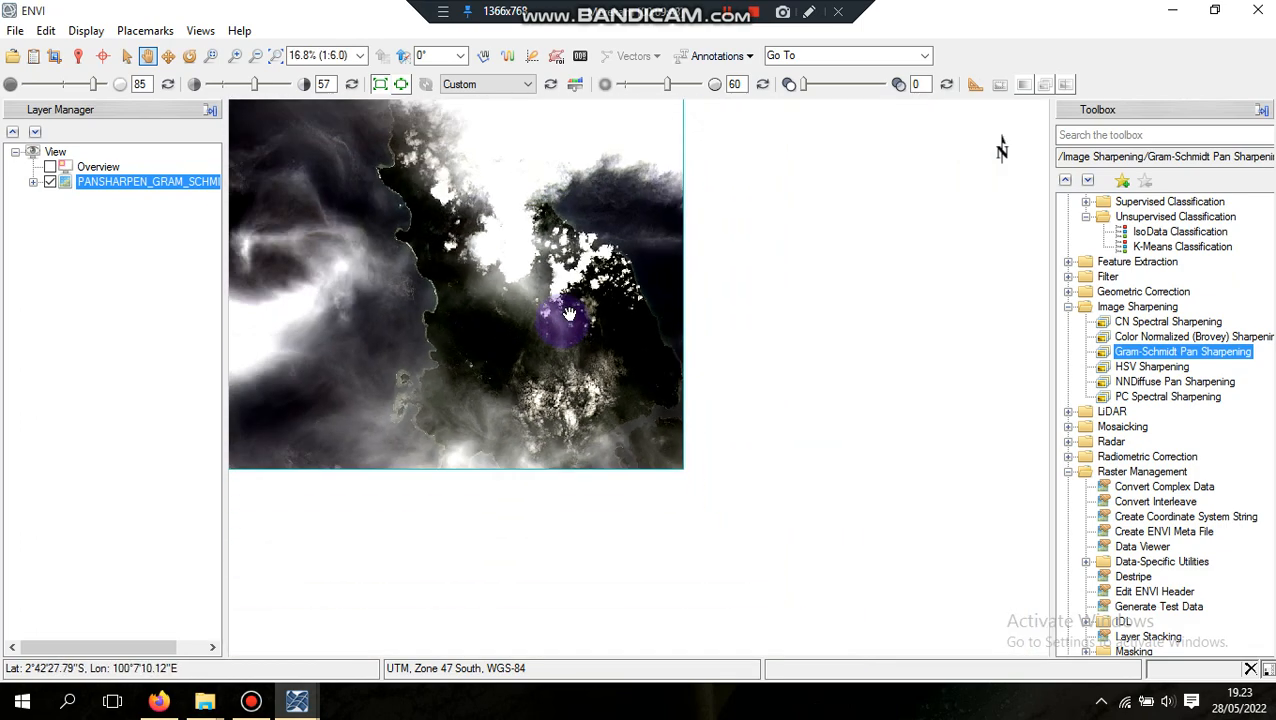
{"action": "scroll", "coordinate": [577, 334], "scroll_direction": "up", "scroll_amount": 7}
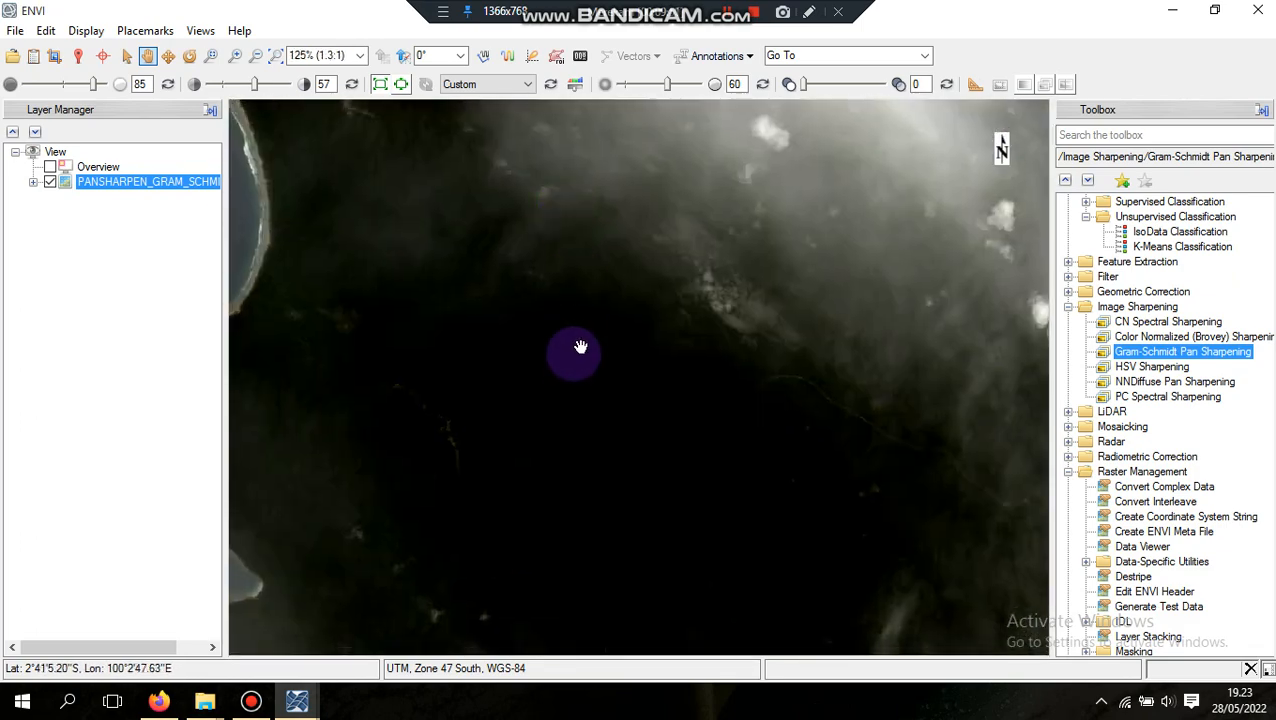
{"action": "left_click_drag", "start_coordinate": [577, 360], "coordinate": [546, 369]}
Apply the Optimized Linear stretch to the pansharpened layer and view the whole island
{"action": "left_click", "coordinate": [528, 84]}
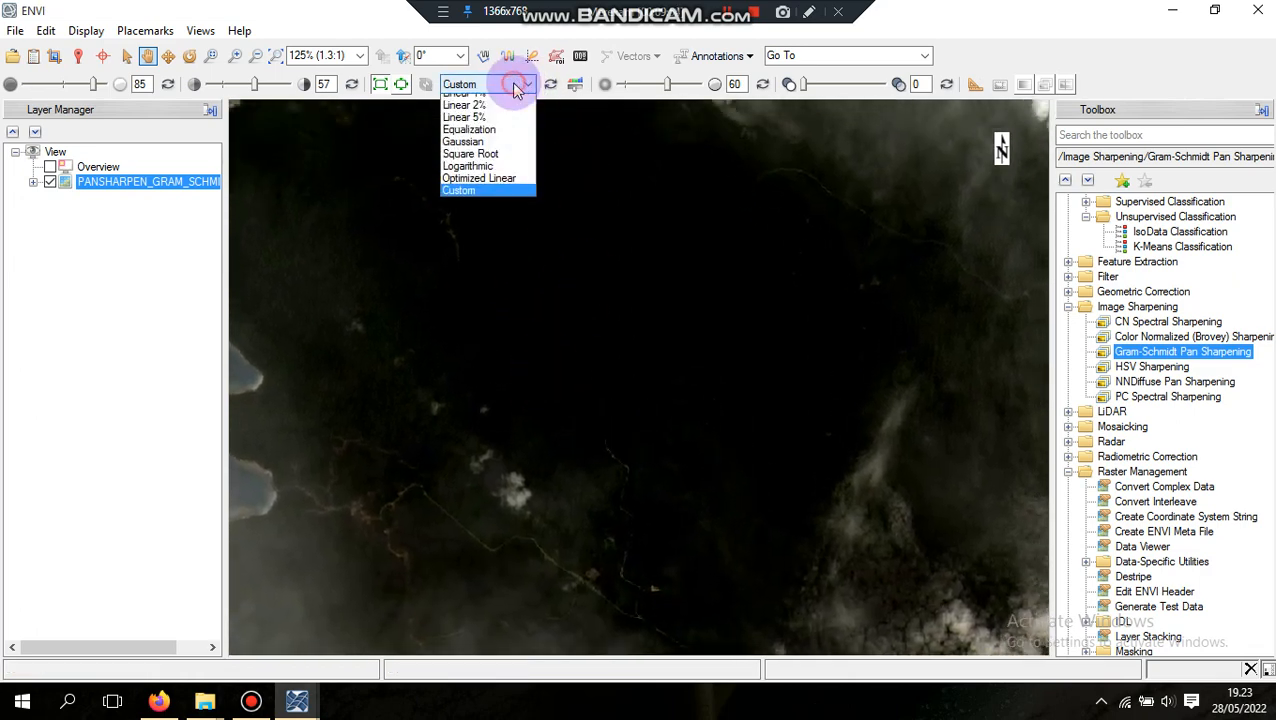
{"action": "left_click", "coordinate": [480, 211]}
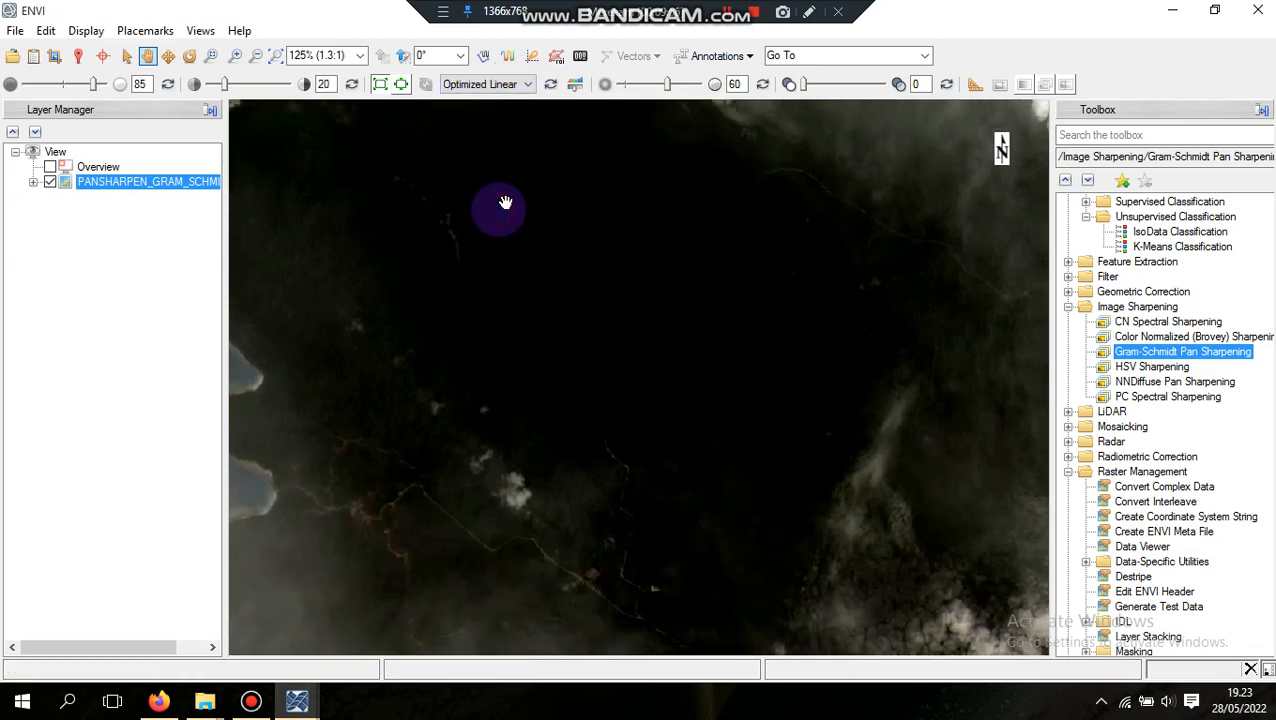
{"action": "scroll", "coordinate": [607, 369], "scroll_direction": "down", "scroll_amount": 6}
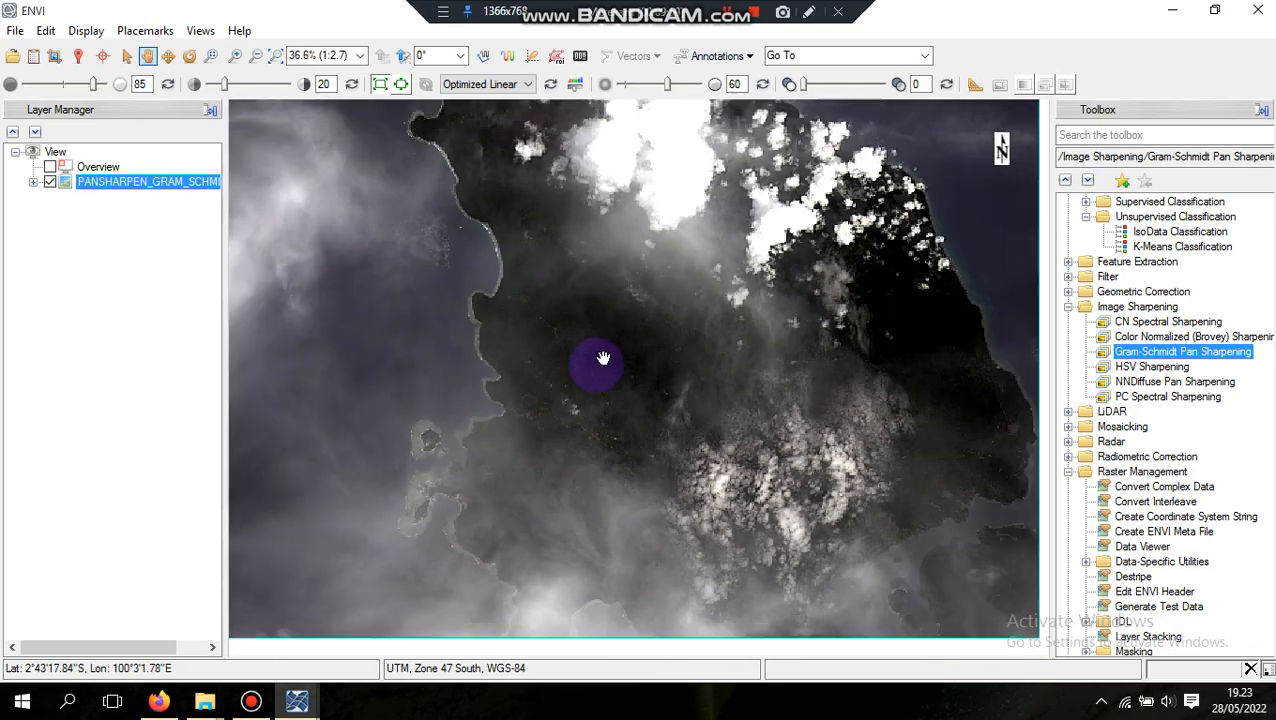